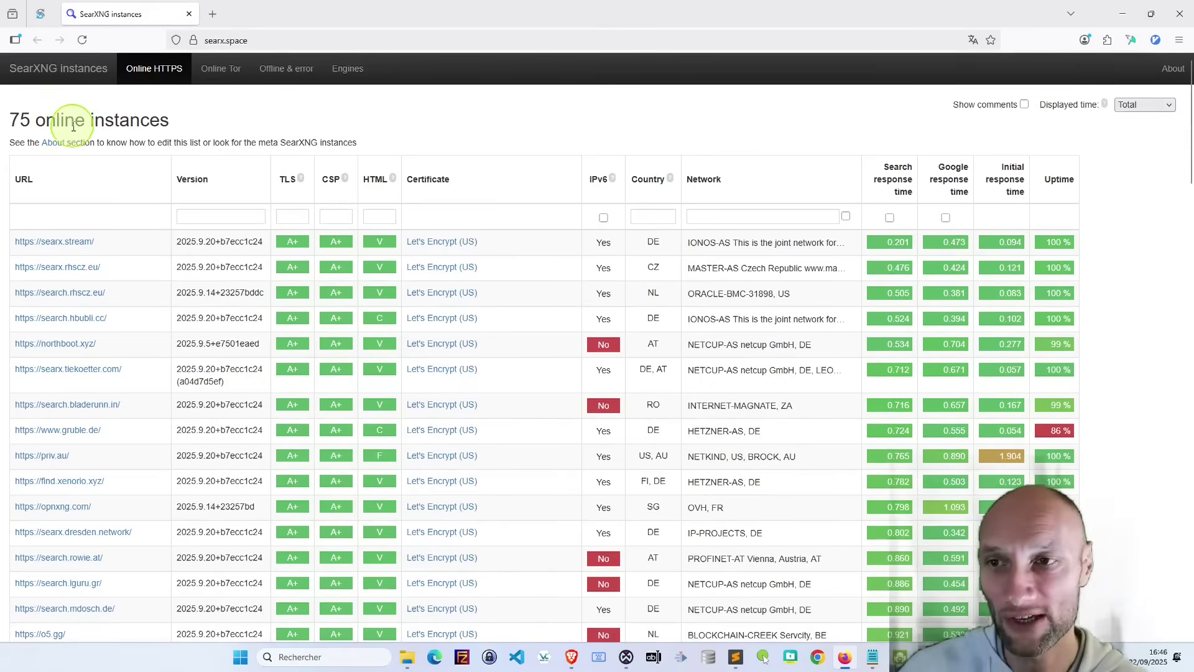
Step: Examine the list of online SearXNG instances, including their URLs, versions and response times
scroll(69, 180, "down", 6)
scroll(74, 210, "down", 8)
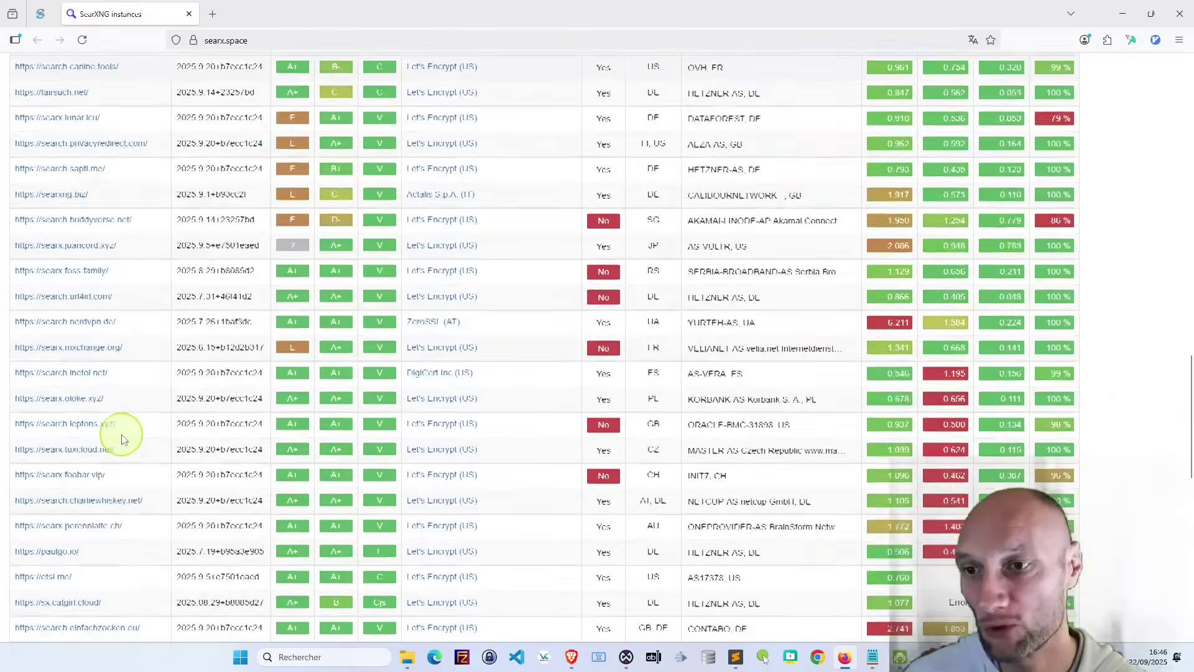
scroll(113, 439, "up", 15)
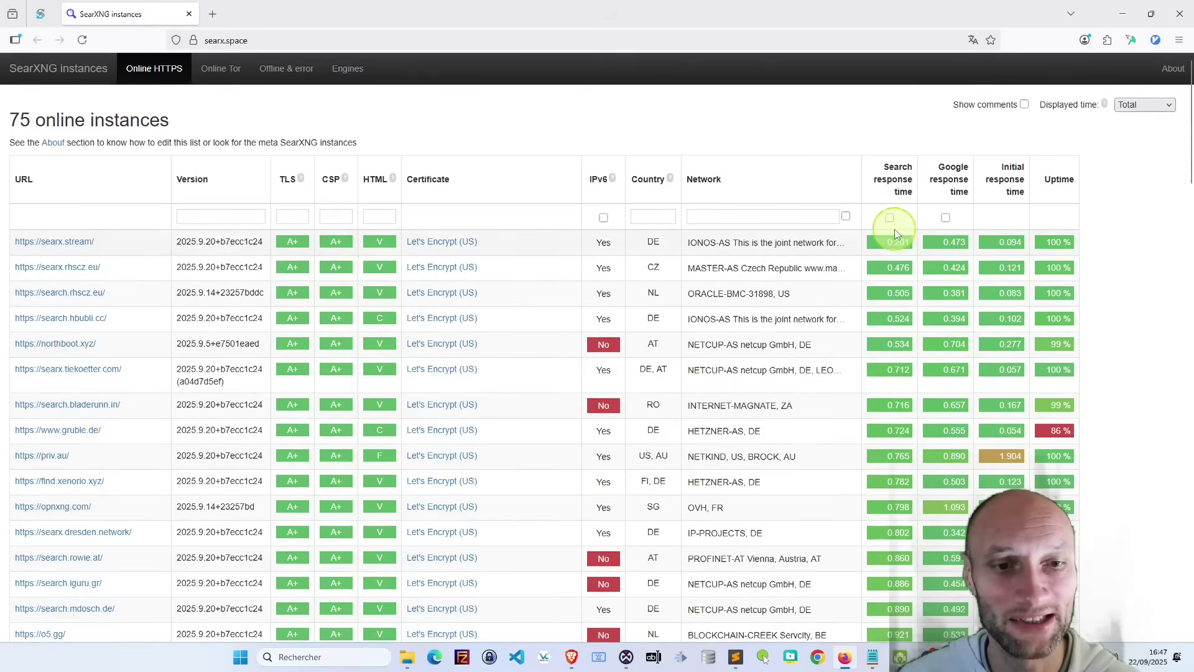
mouse_move(905, 251)
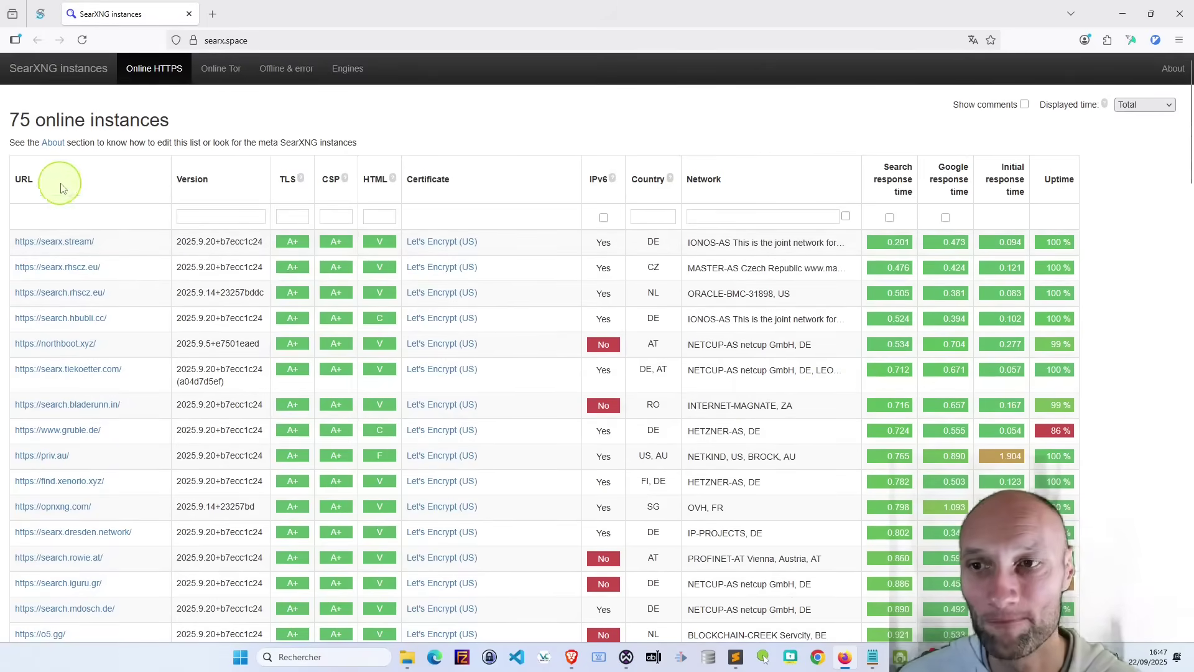
left_click(945, 217)
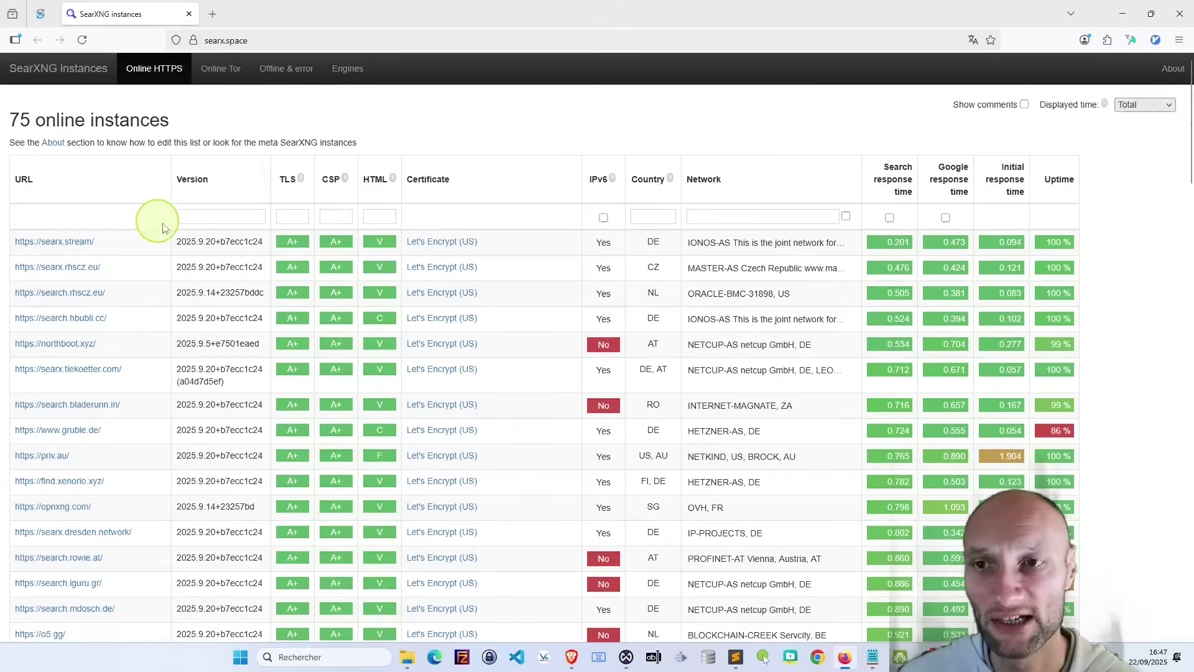
left_click(220, 218)
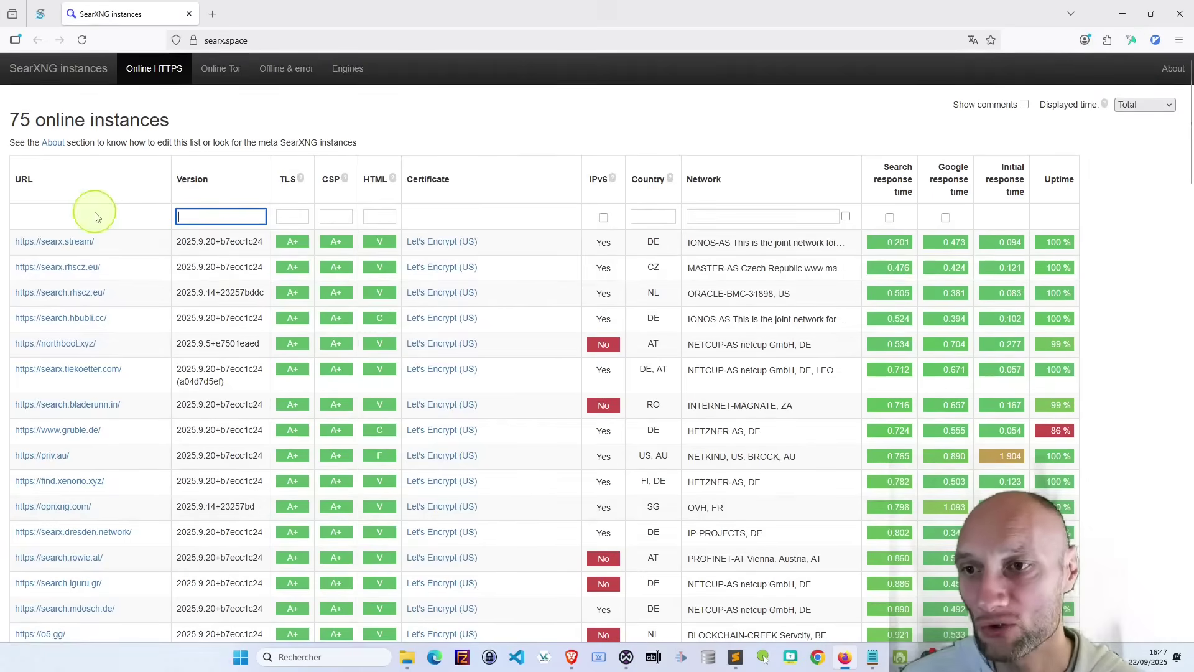
Step: Open the searx.stream instance in a new tab and review its footer tagline and source code link
middle_click(76, 247)
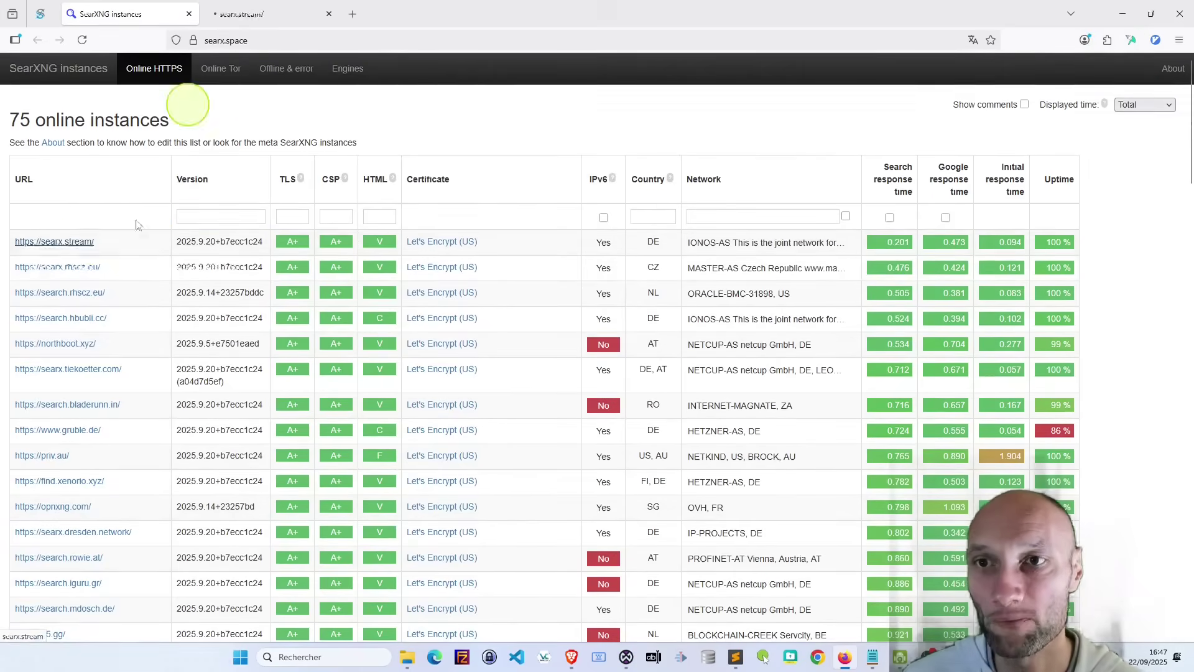
left_click(242, 13)
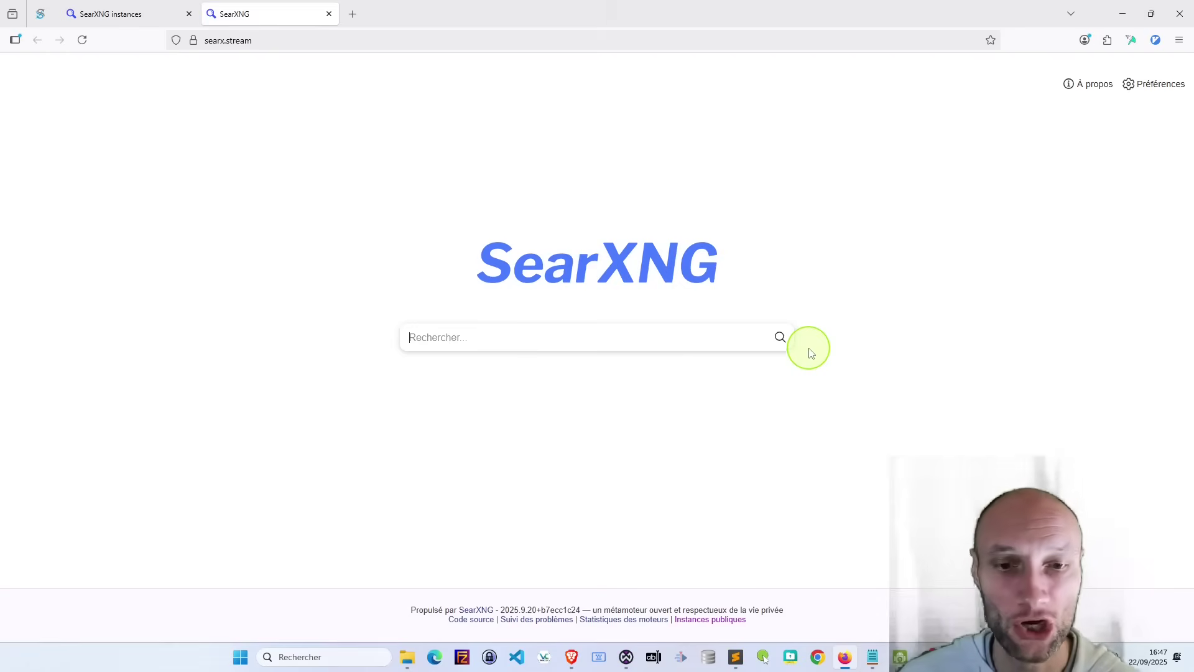
left_click_drag(595, 612, 806, 616)
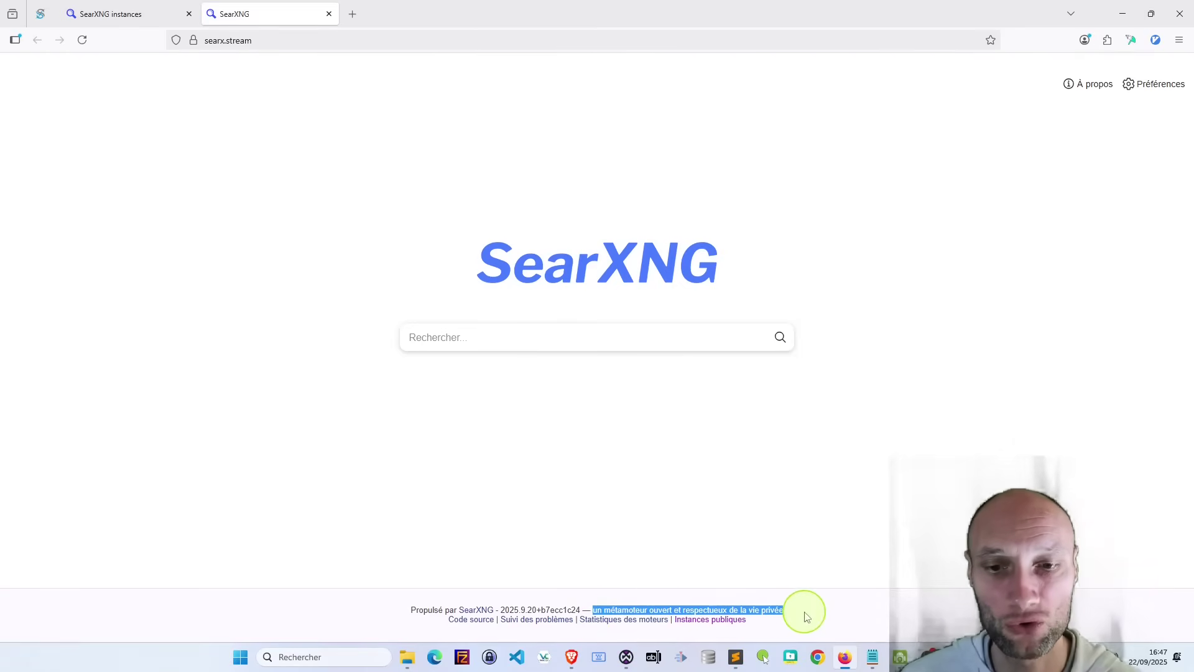
left_click_drag(439, 621, 496, 615)
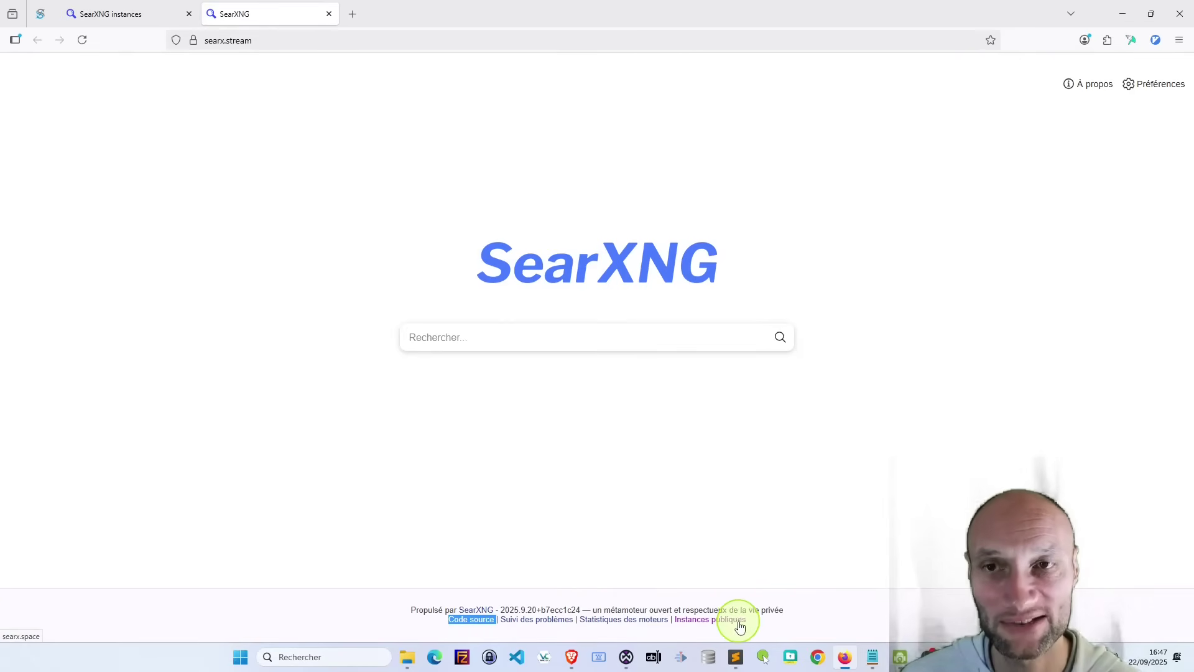
left_click(141, 12)
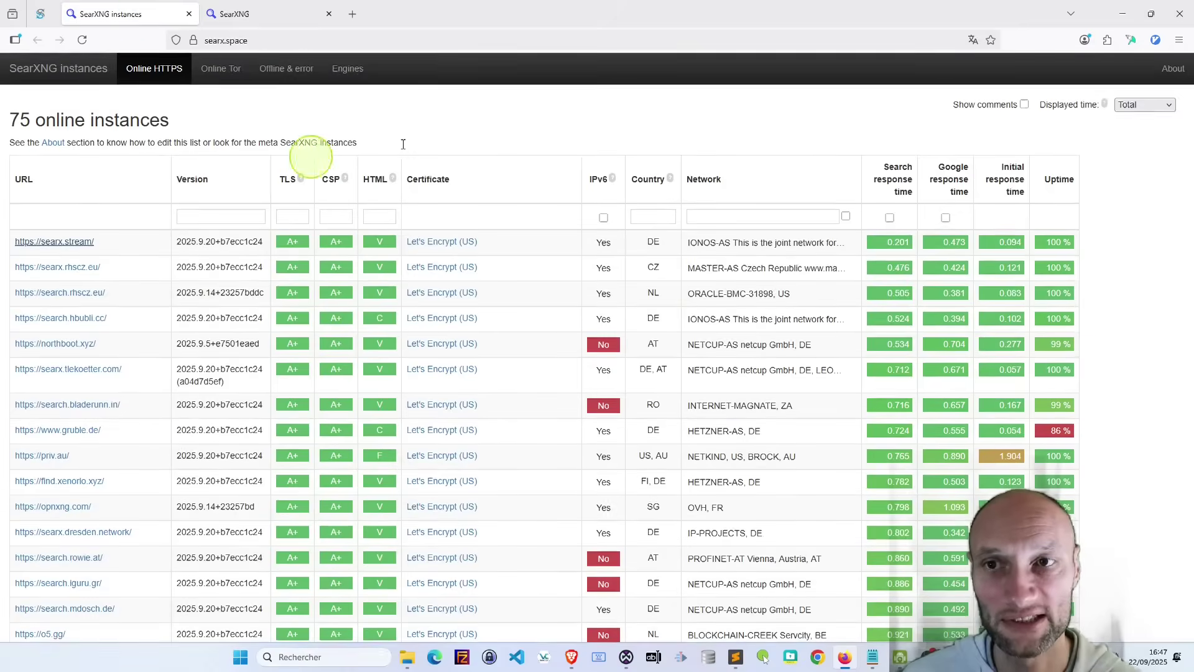
Step: Open the searx.stream preferences and view the available search languages
left_click(263, 9)
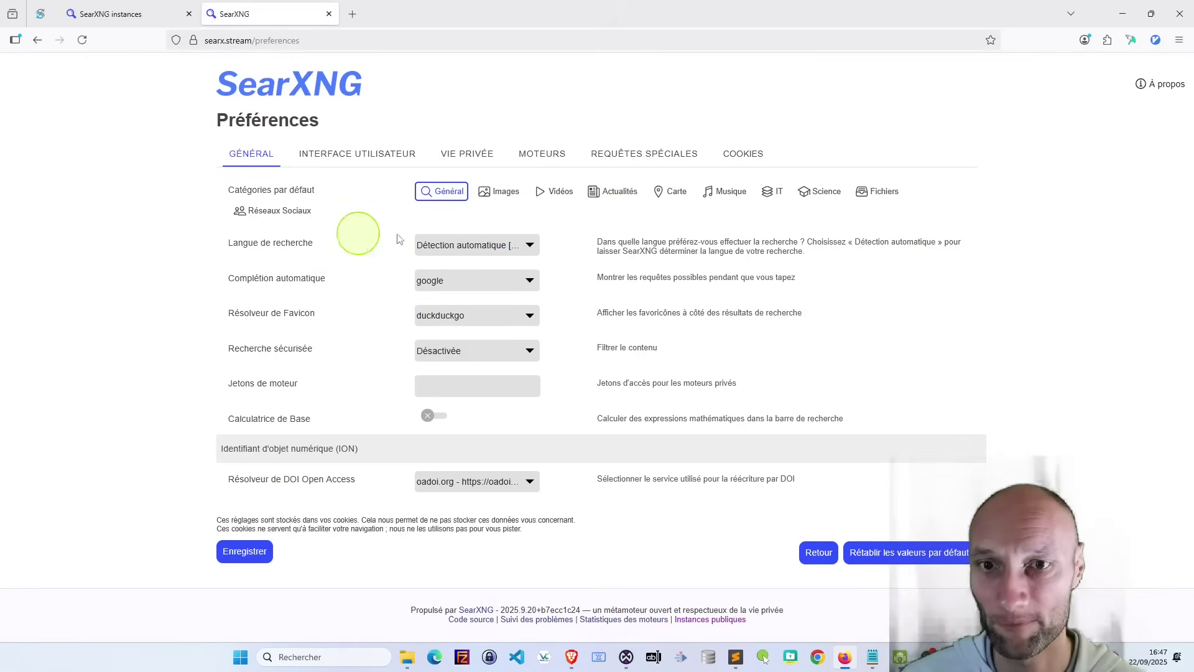
left_click(530, 244)
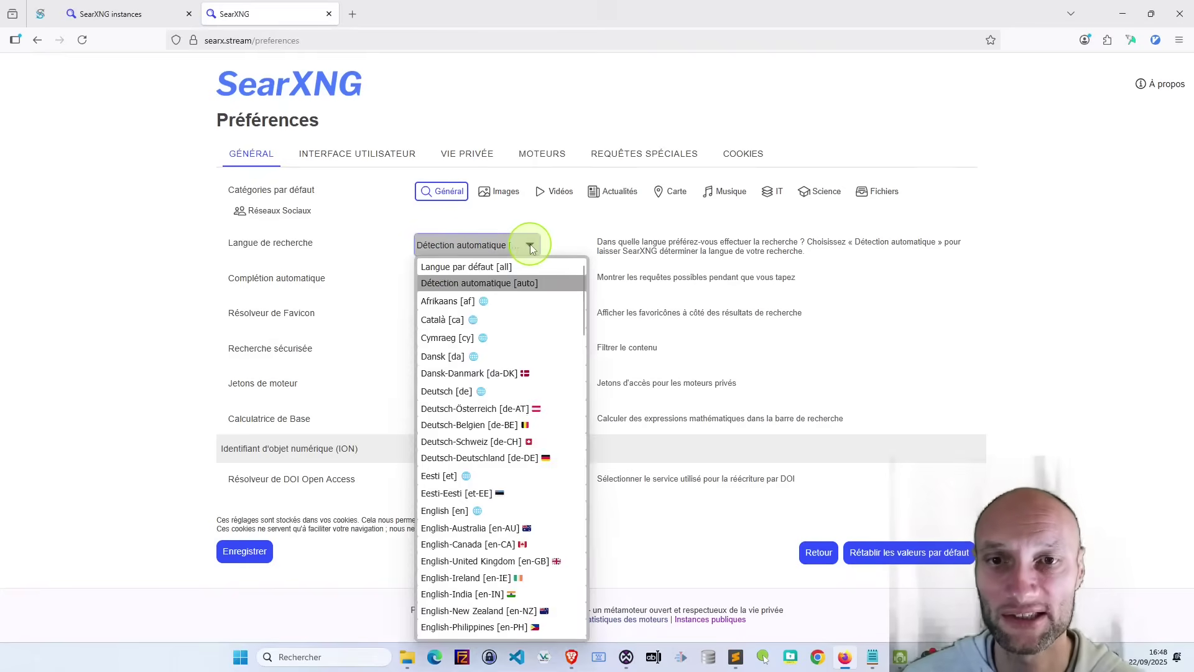
left_click(298, 244)
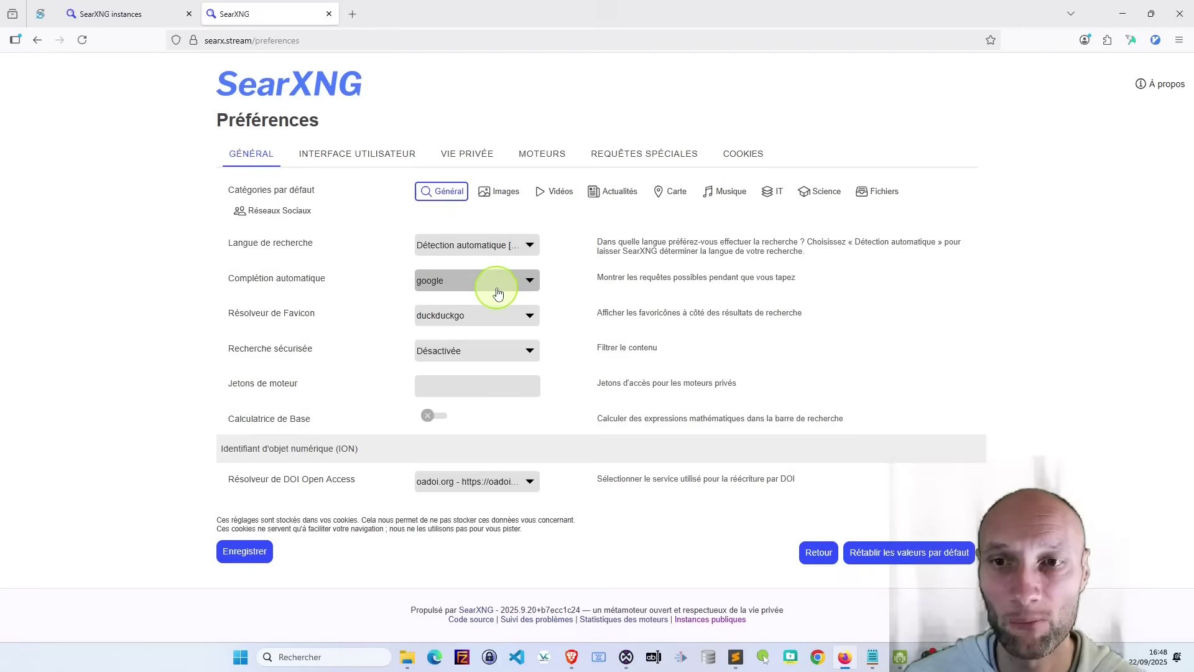
Step: Test the browser's own search suggestions in a new tab with the text "vvfvv", shortening it down to "v"
left_click(356, 22)
left_click(276, 19)
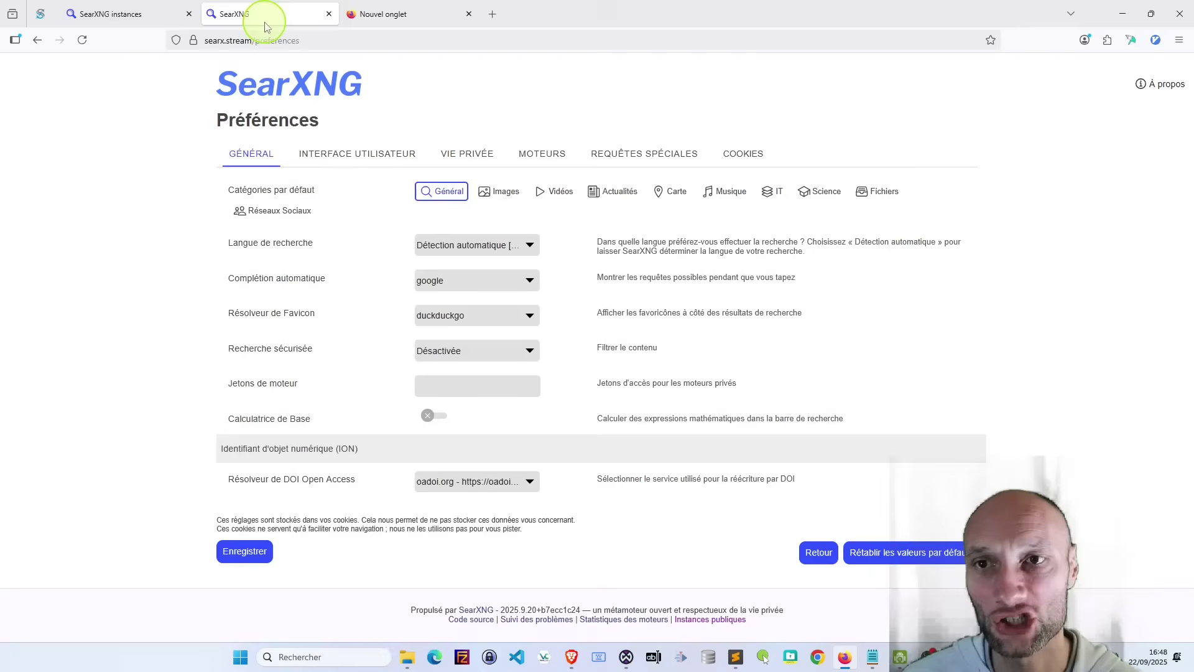
left_click(359, 19)
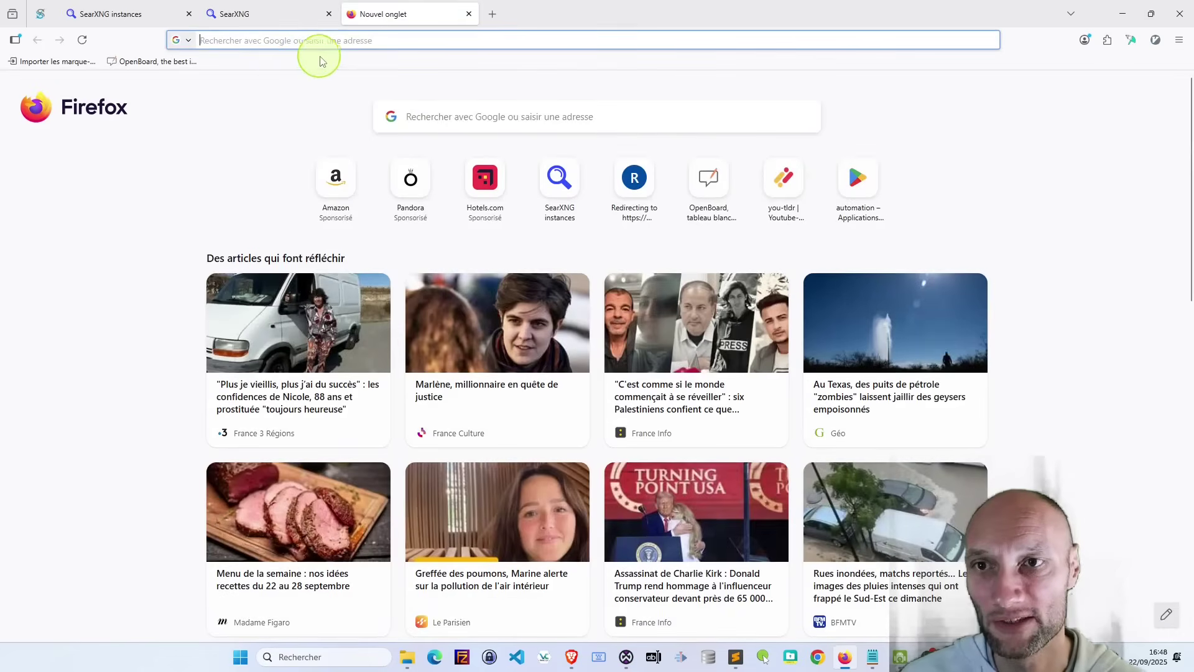
type("vvfvv")
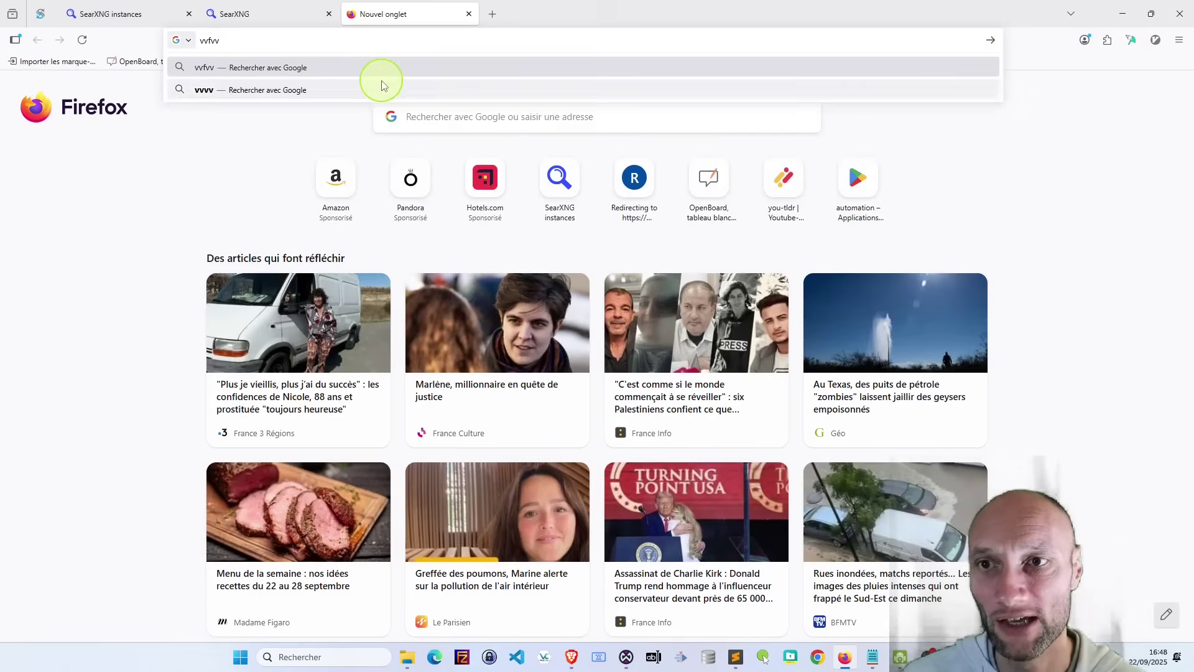
key("BackSpace")
key("BackSpace")
key("BackSpace")
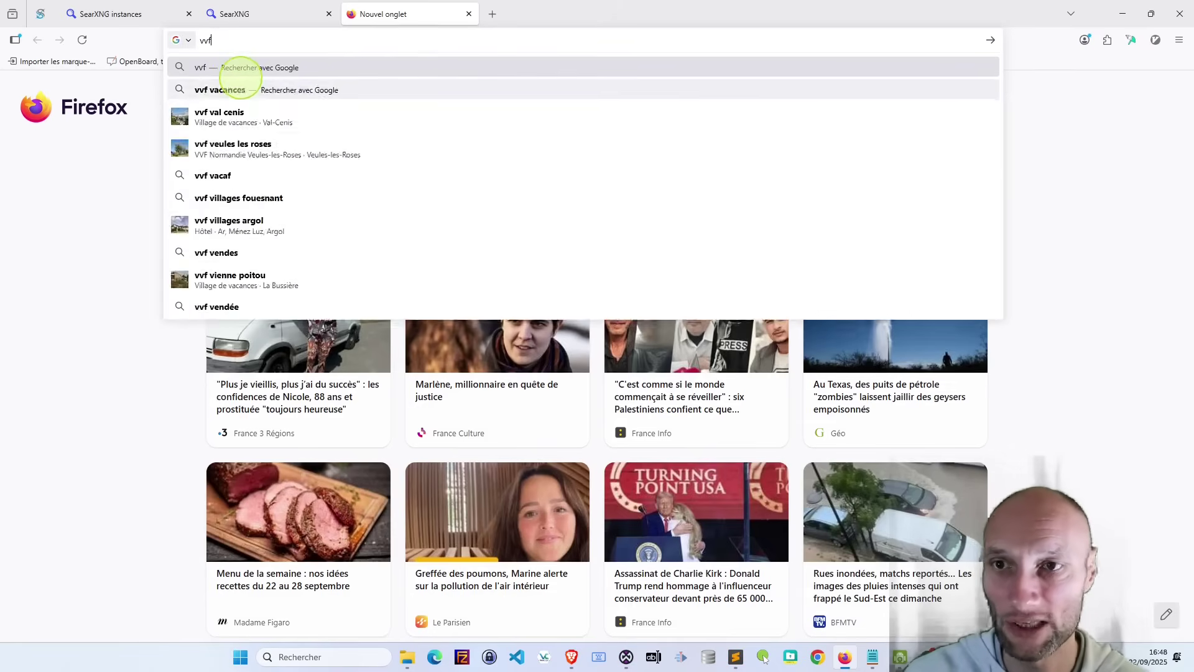
key("BackSpace")
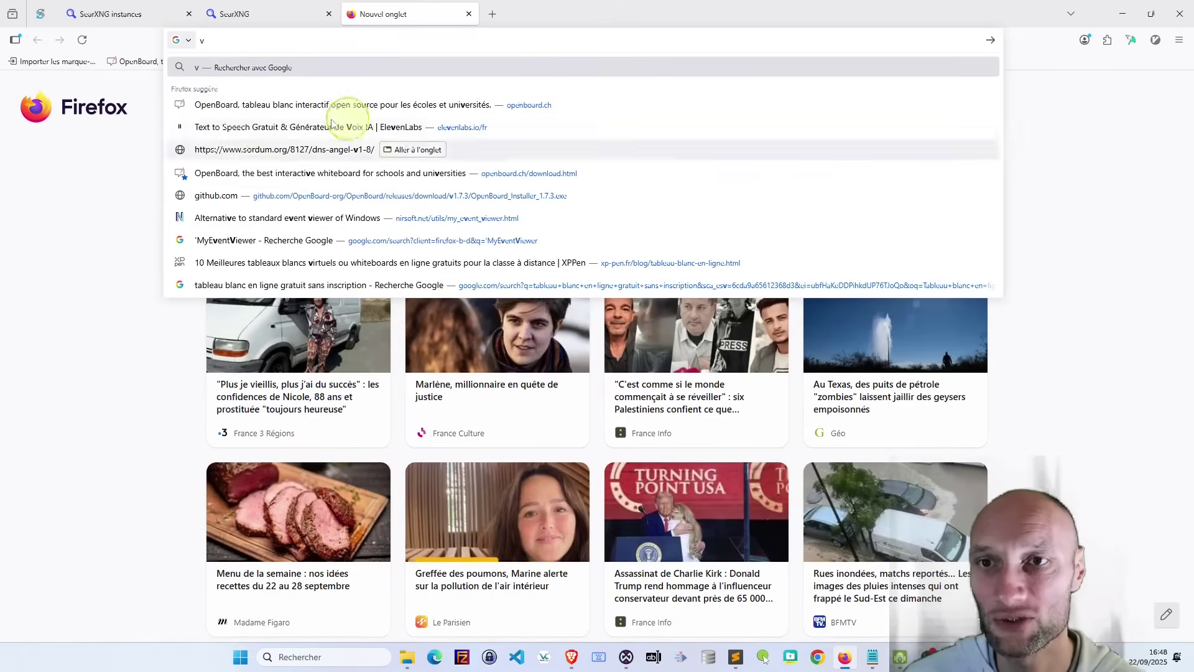
Step: Review the autocomplete providers and the safe search levels in the general SearXNG preferences
left_click(272, 15)
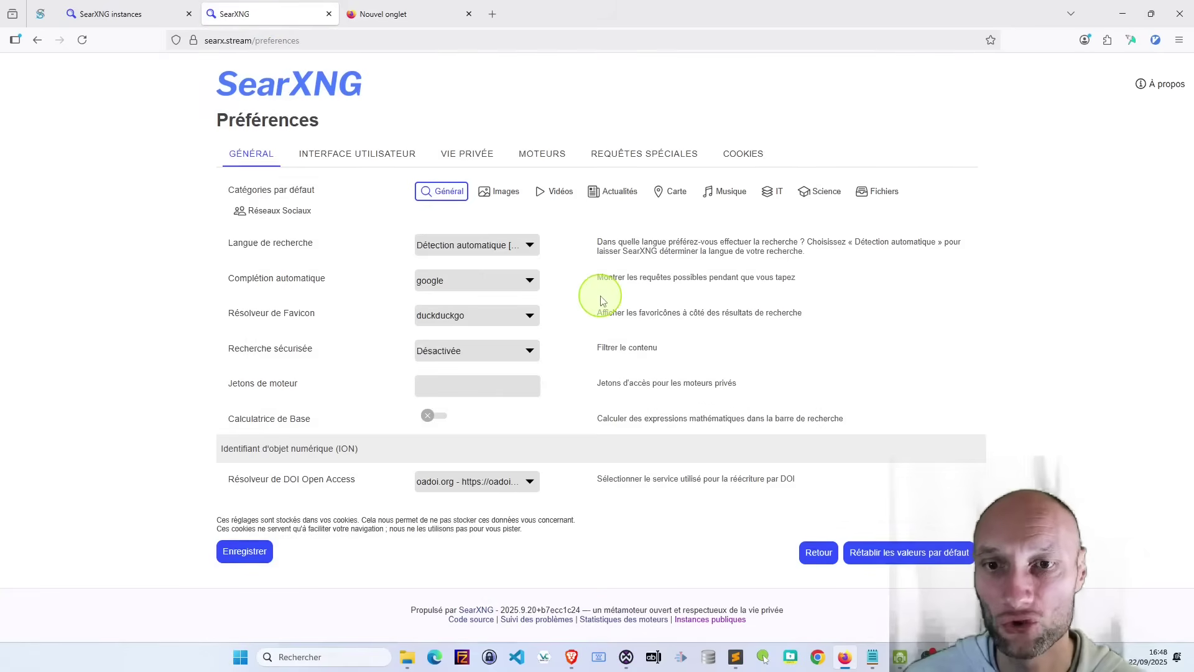
left_click(532, 281)
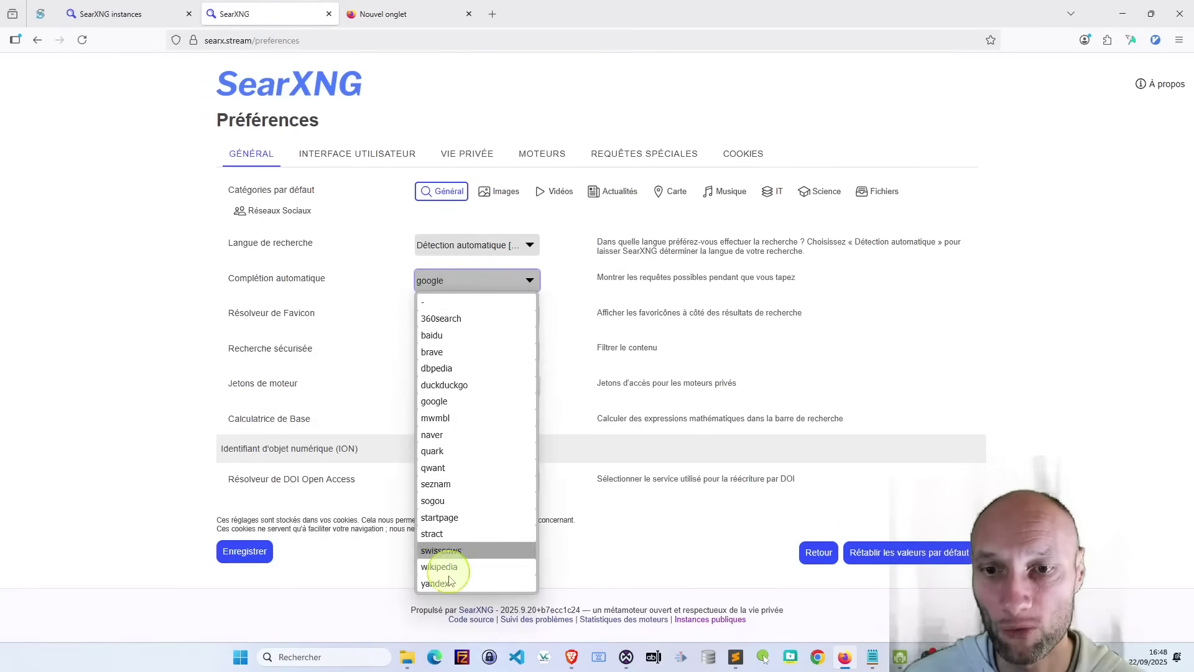
left_click(247, 313)
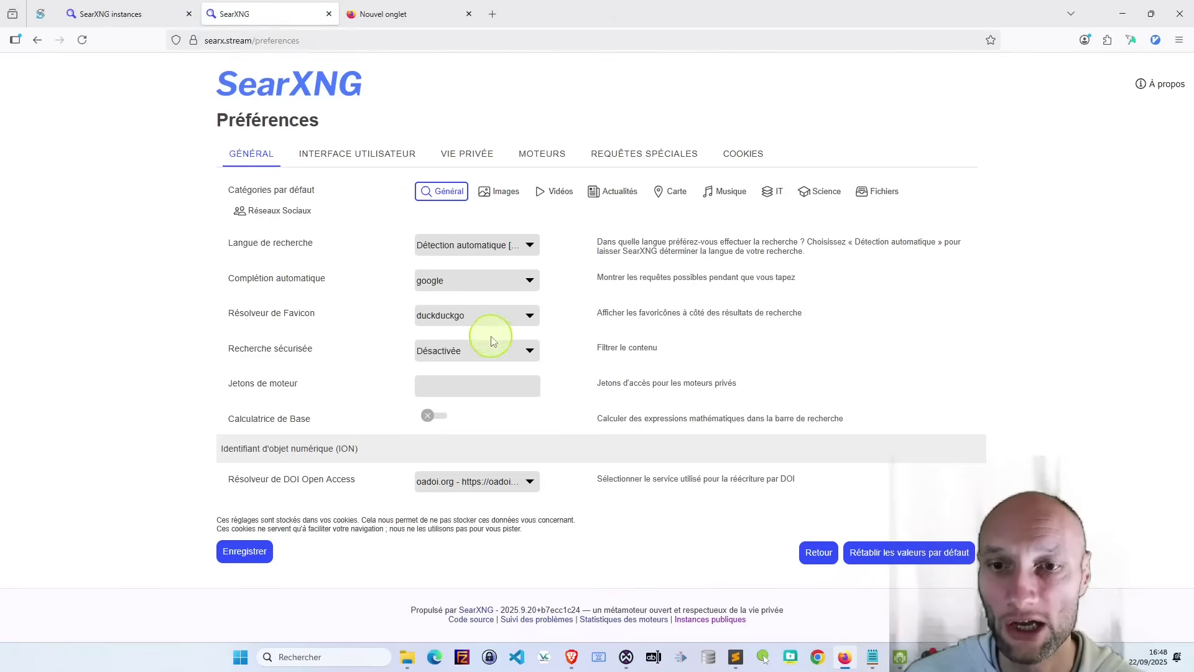
left_click(530, 354)
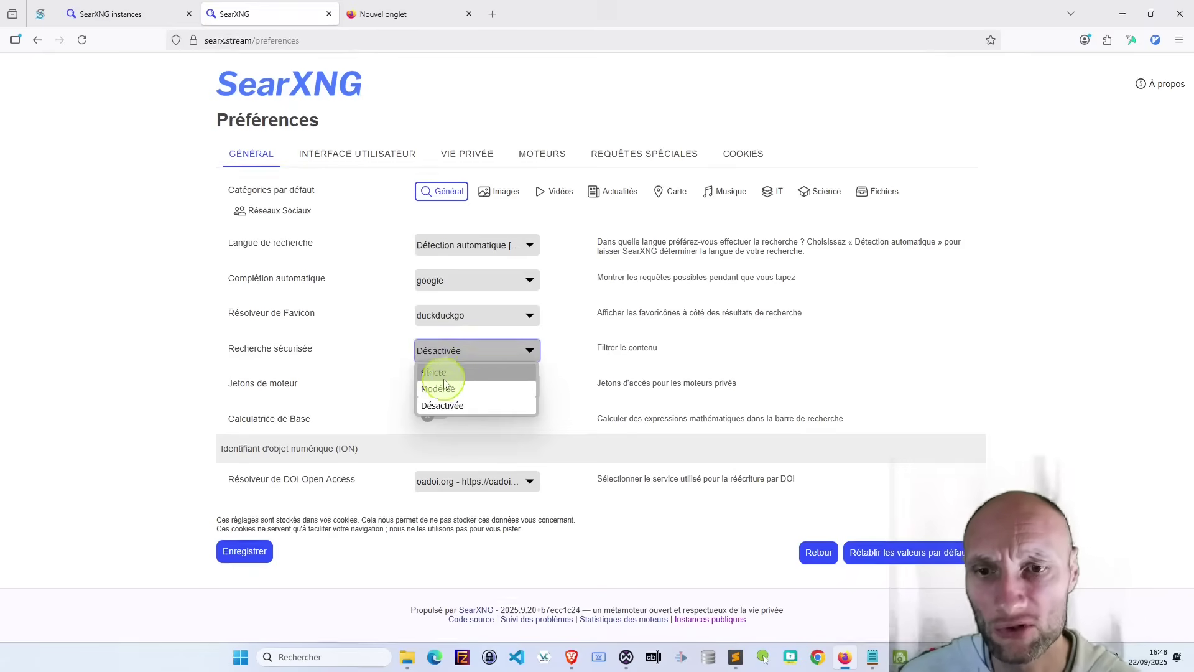
left_click(664, 352)
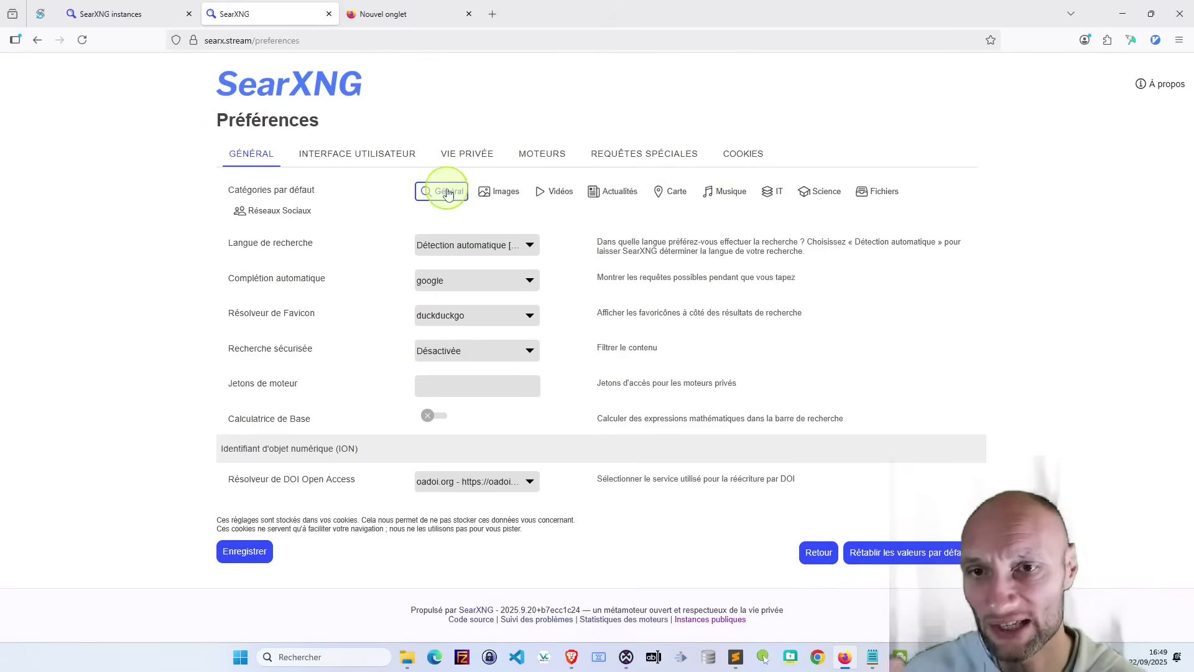
Step: Add Images, Vidéos, Actualités, Carte, Musique, IT, Science and Fichiers to the default search categories
left_click(496, 192)
left_click(555, 193)
left_click(608, 195)
left_click(665, 193)
left_click(721, 193)
left_click(771, 193)
left_click(814, 192)
left_click(878, 193)
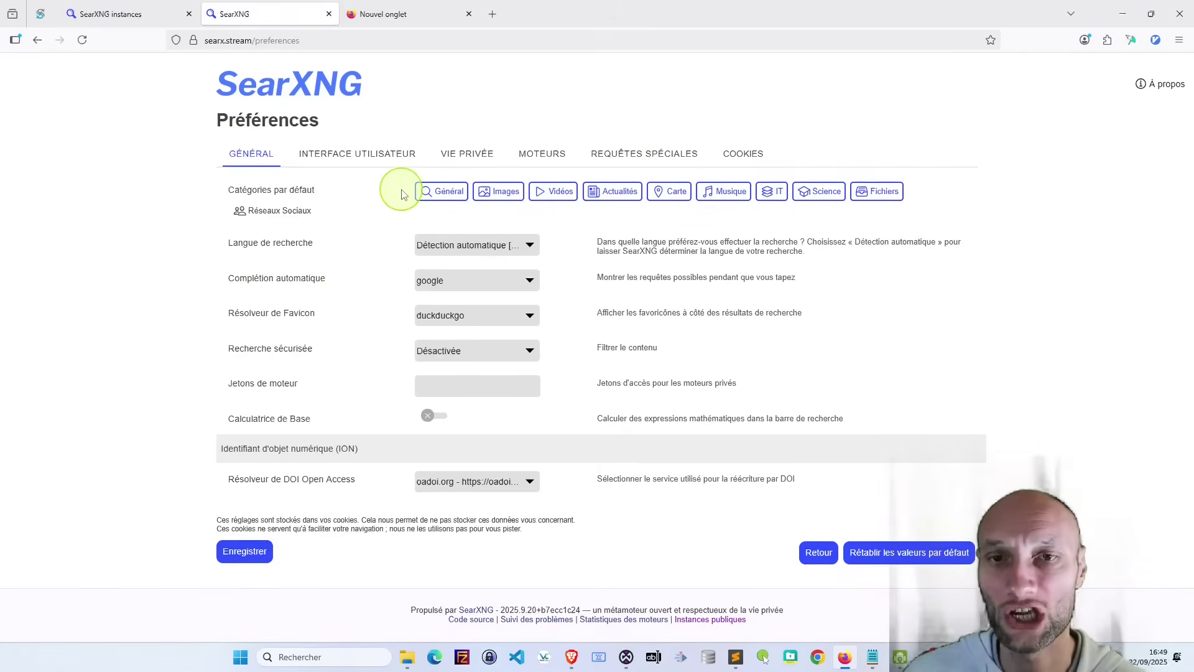
Step: Examine the user interface and privacy preferences, including the HTTP method choices and the query-in-page-title switch
left_click(352, 160)
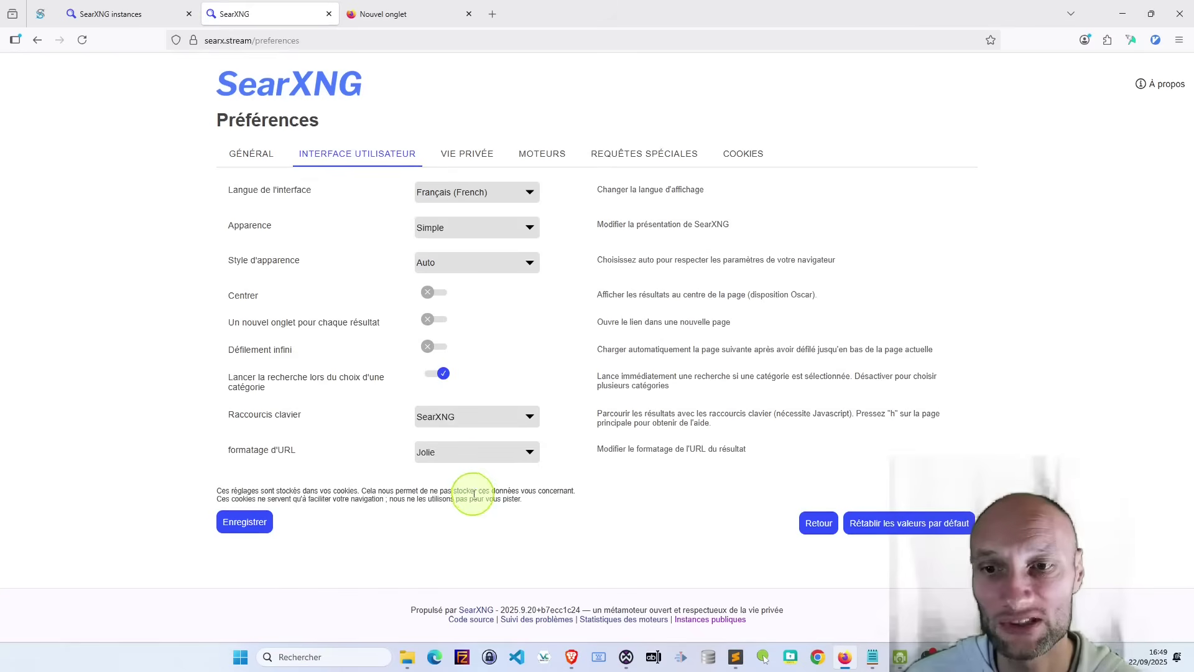
left_click(467, 155)
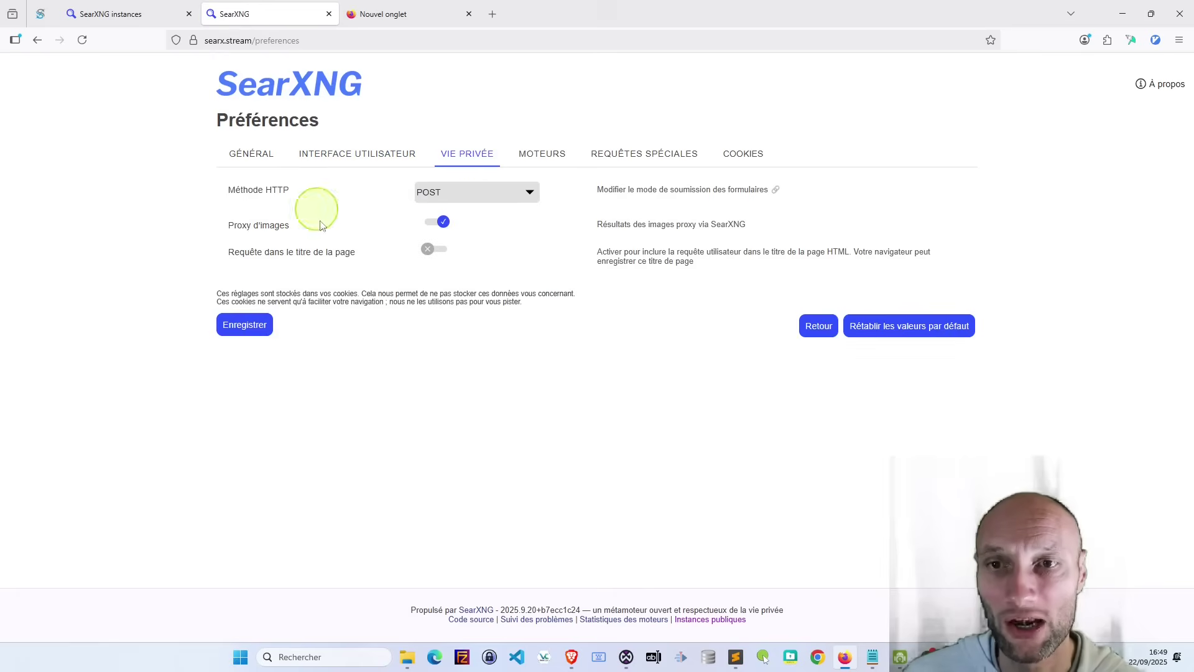
left_click(472, 196)
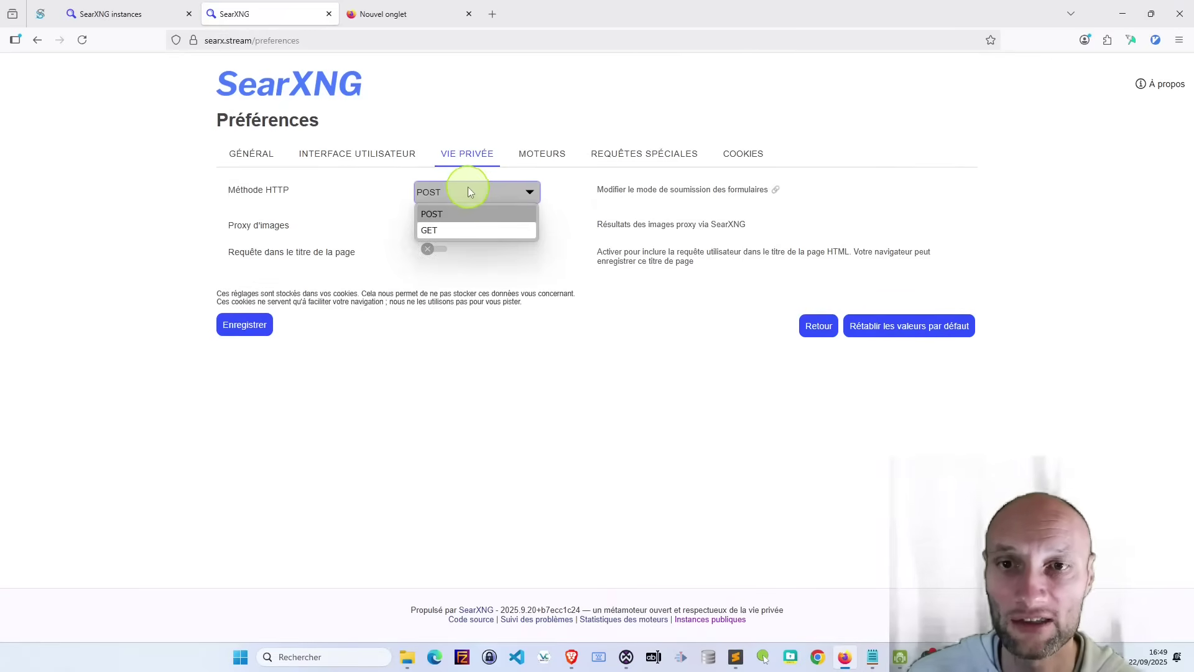
left_click(650, 218)
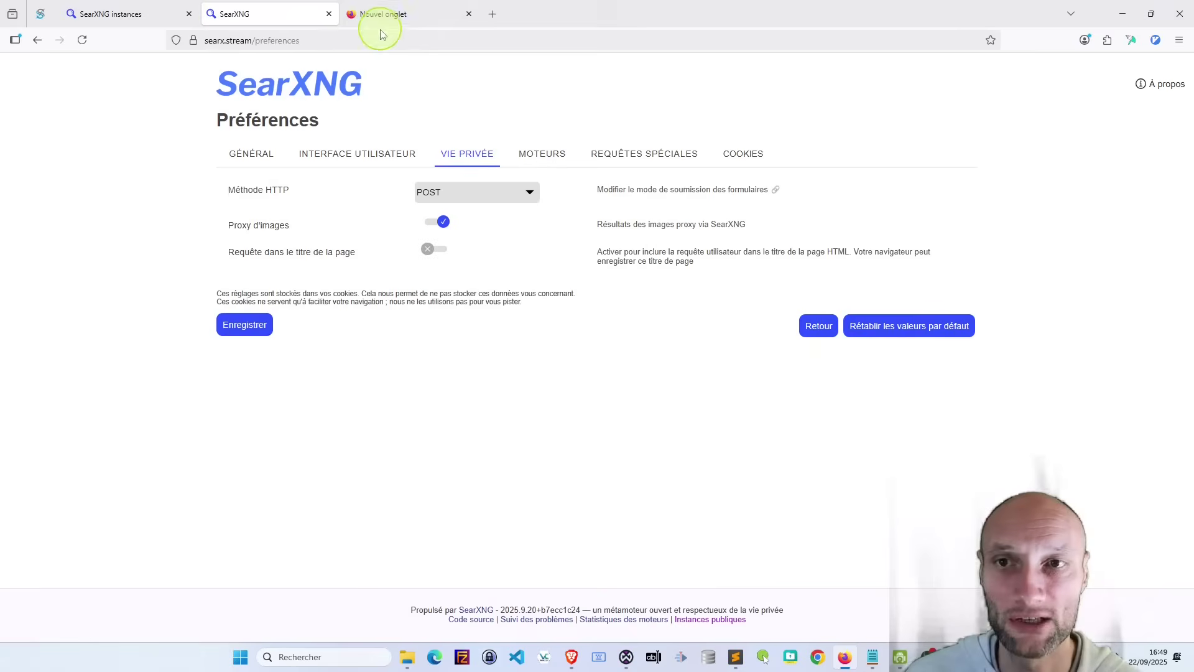
left_click(435, 249)
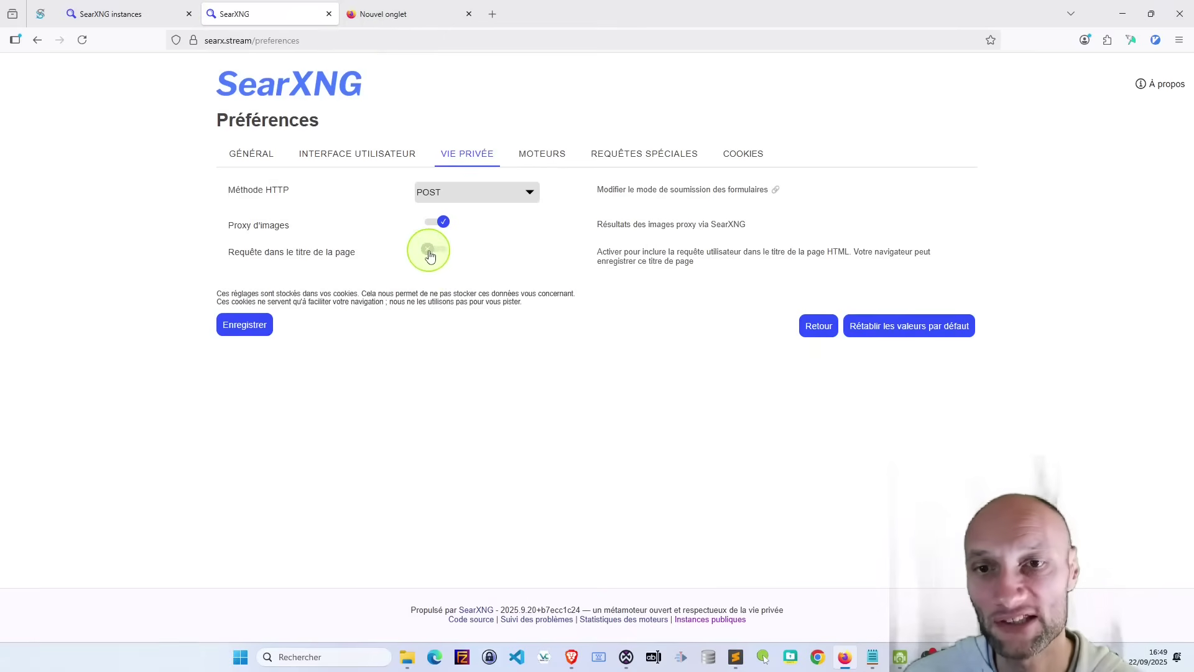
left_click(441, 250)
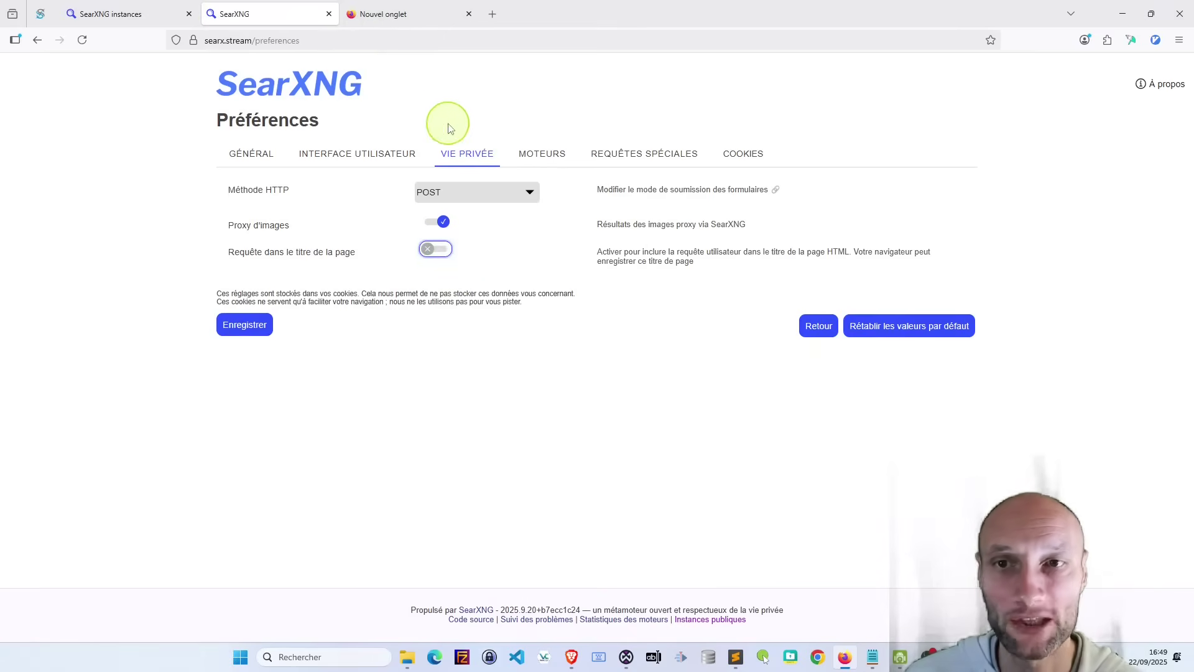
Step: Examine the list of general search engines in the preferences and try the openlibrary engine's switch
left_click(542, 154)
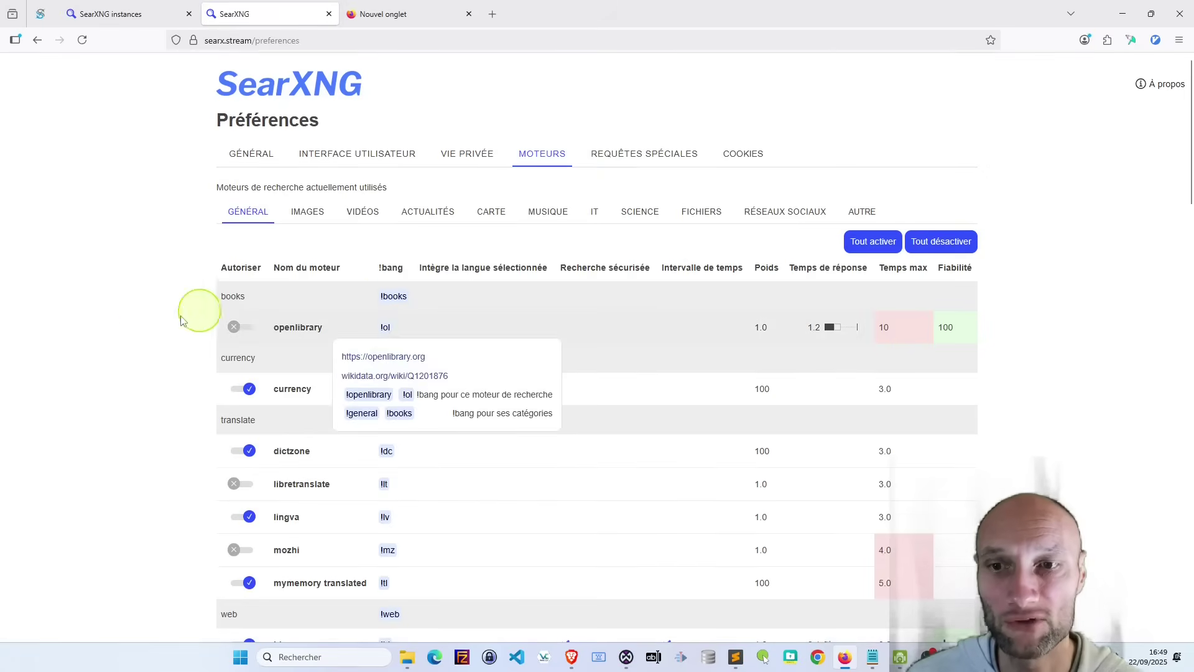
scroll(154, 315, "down", 3)
scroll(363, 133, "down", 8)
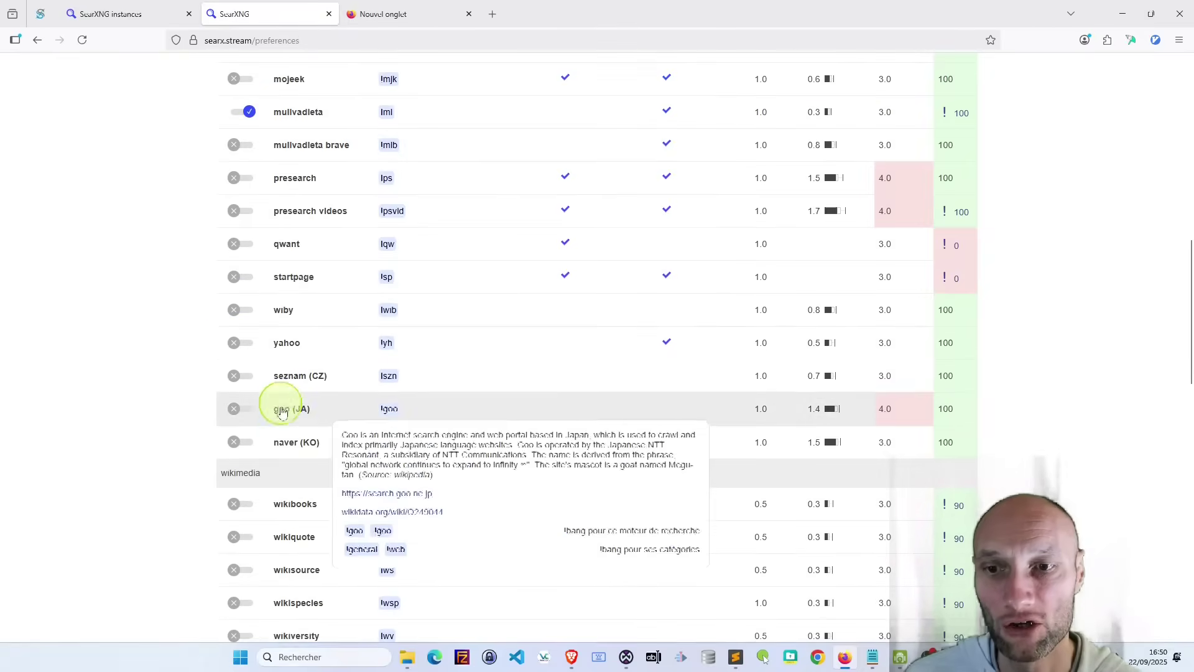
scroll(297, 217, "up", 12)
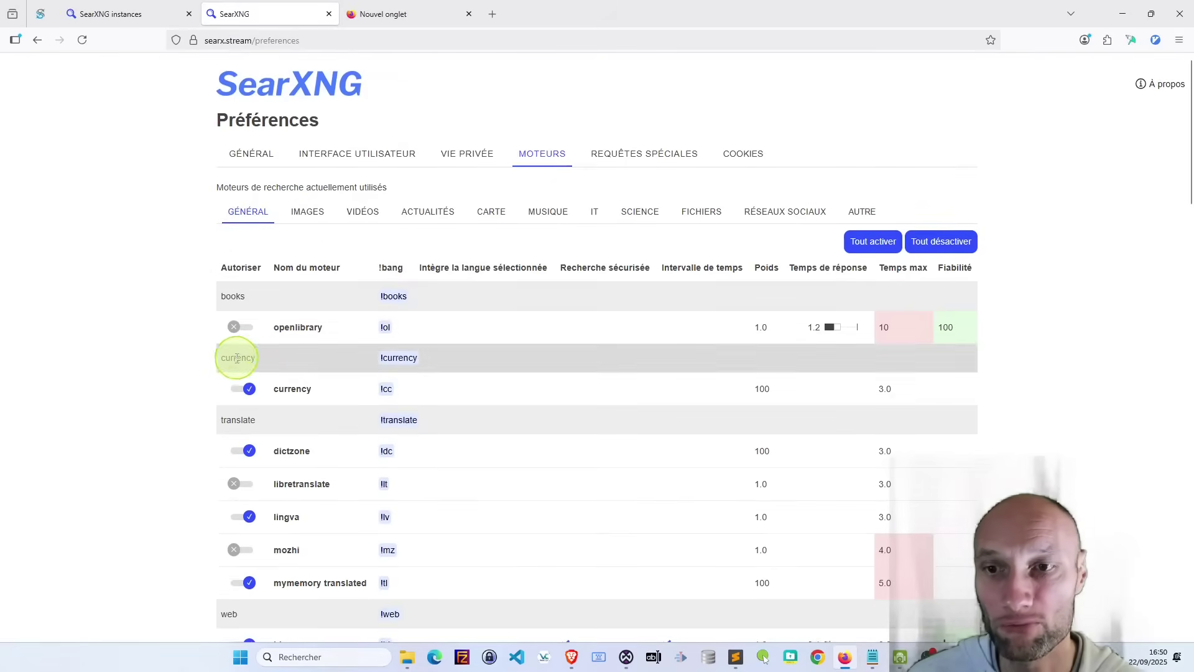
left_click(249, 329)
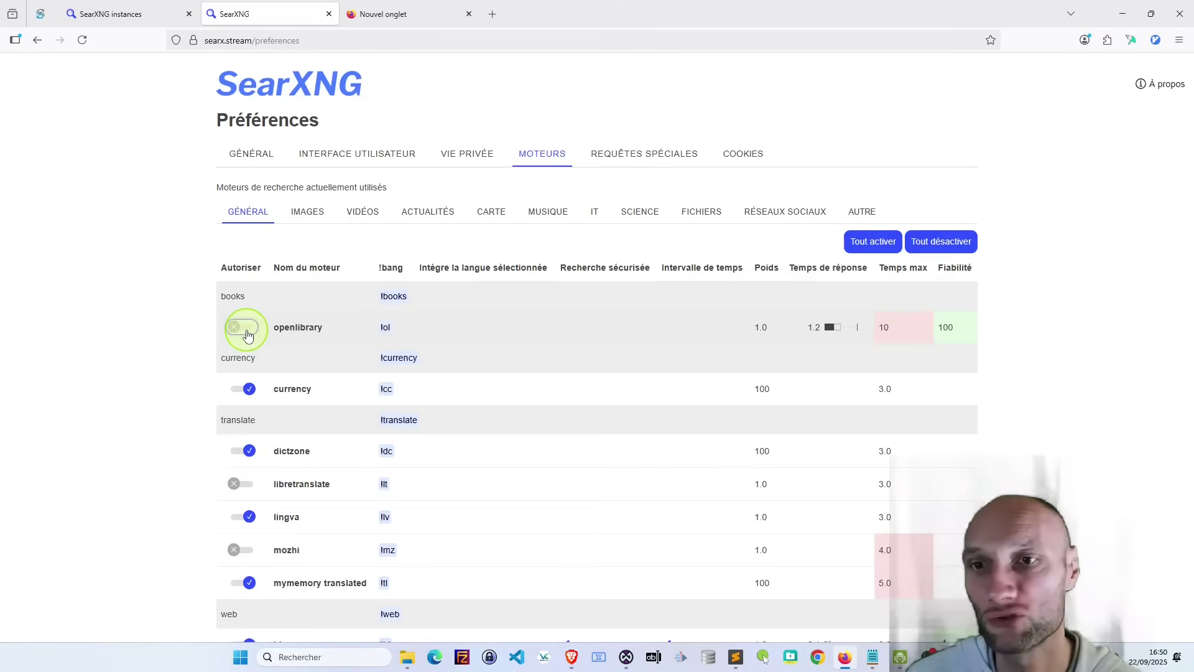
scroll(230, 340, "down", 3)
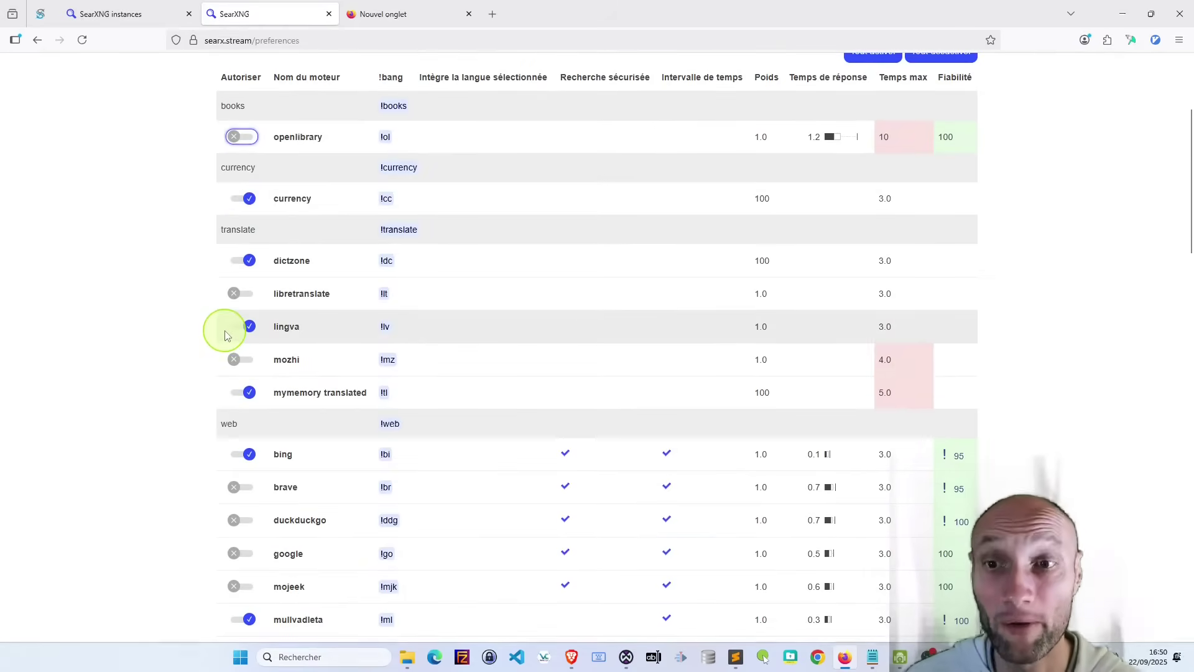
Step: Enable the duckduckgo and qwant engines in the web group of the general search engines
scroll(225, 336, "down", 2)
scroll(225, 336, "down", 1)
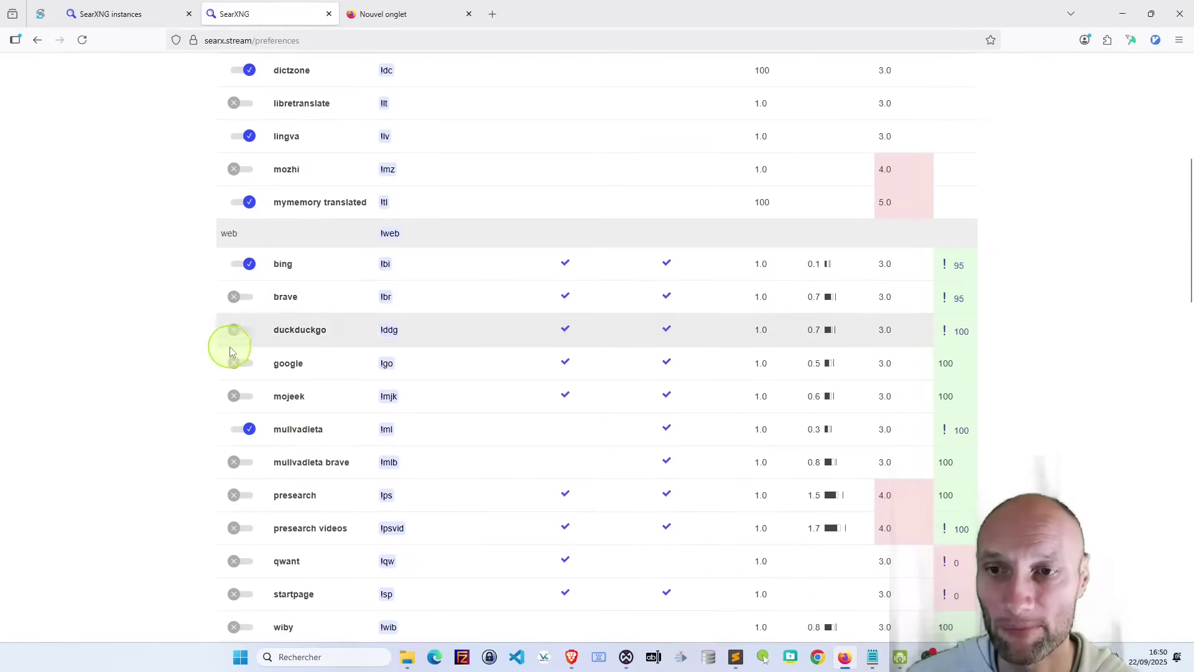
left_click(231, 331)
mouse_move(293, 432)
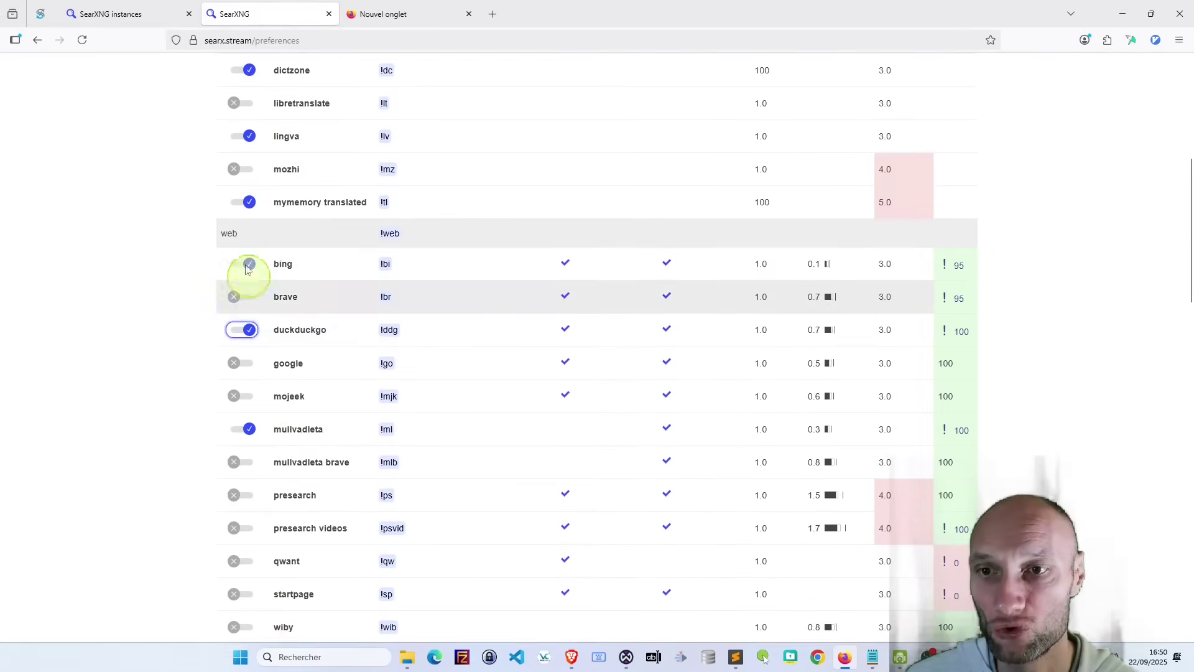
scroll(247, 454, "down", 4)
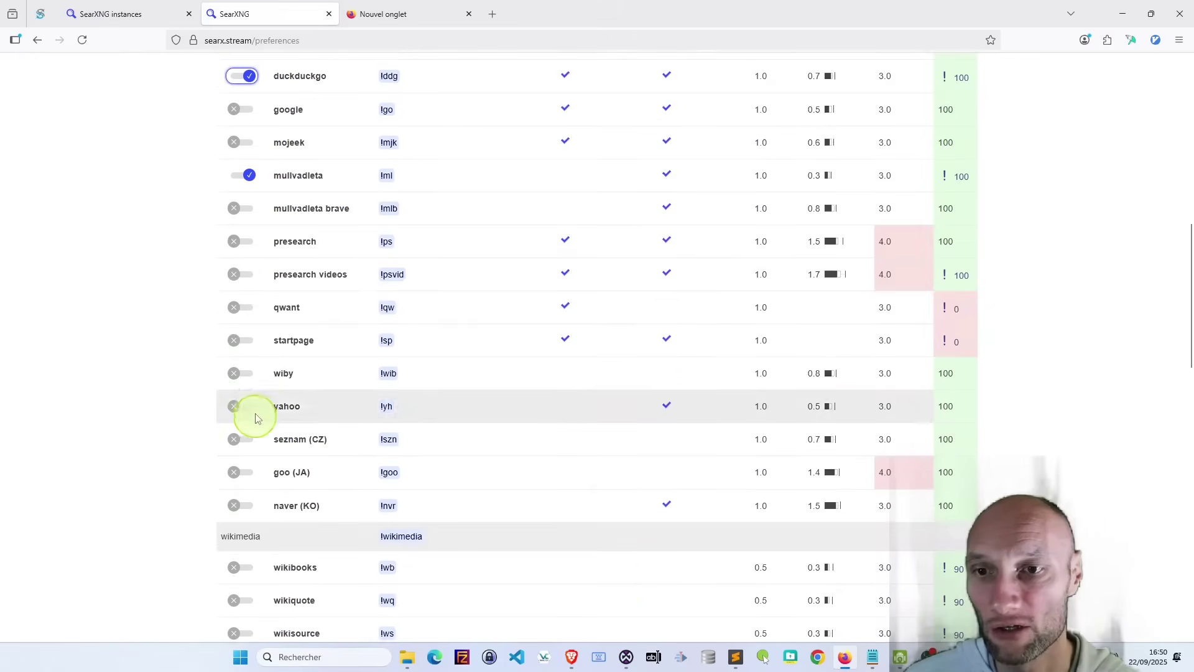
left_click(235, 309)
mouse_move(277, 413)
scroll(277, 413, "down", 3)
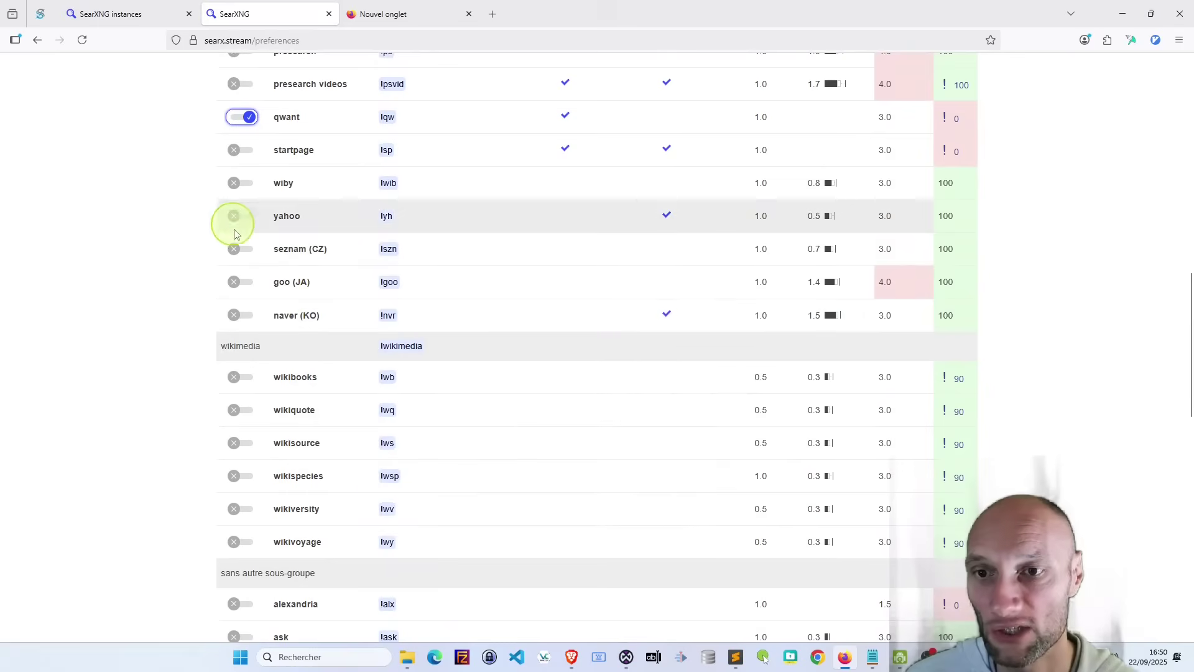
scroll(261, 522, "down", 5)
scroll(282, 493, "up", 20)
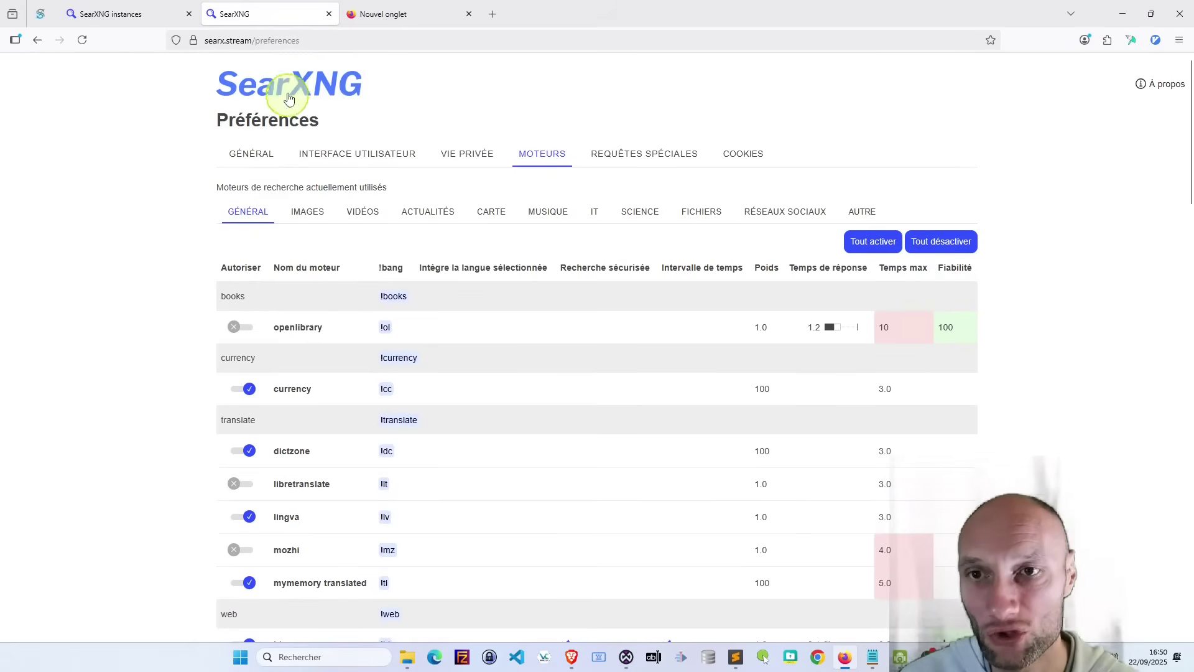
Step: Go from the preferences page to the home page of the searx.stream instance
double_click(256, 41)
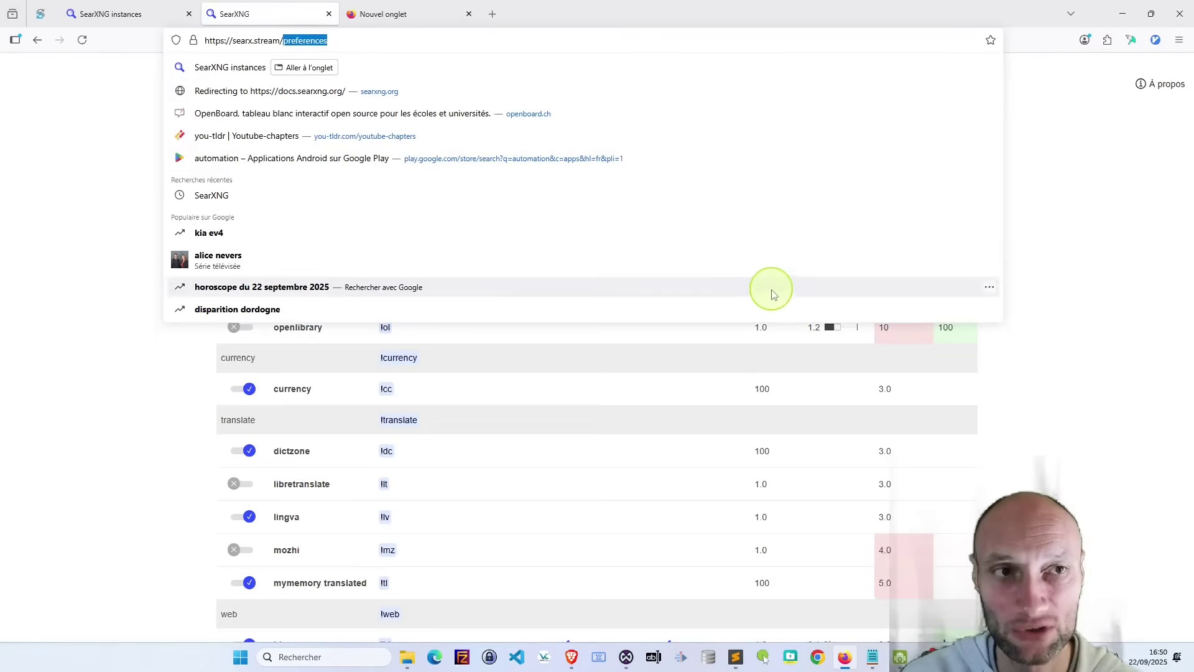
key("BackSpace")
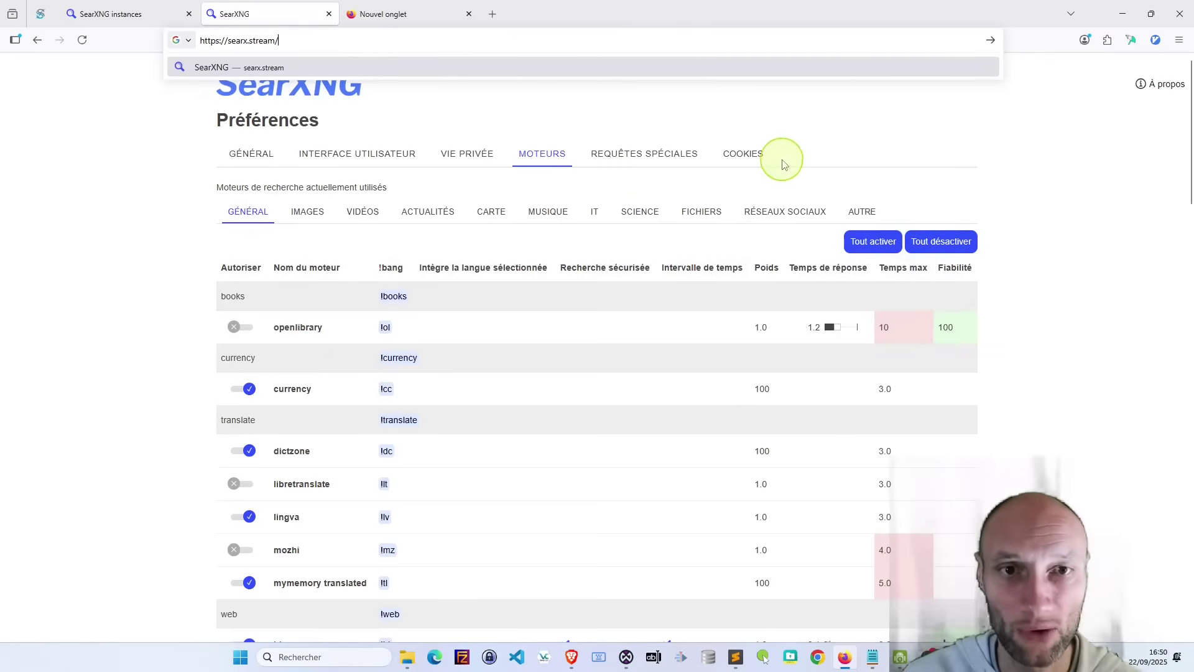
key("Return")
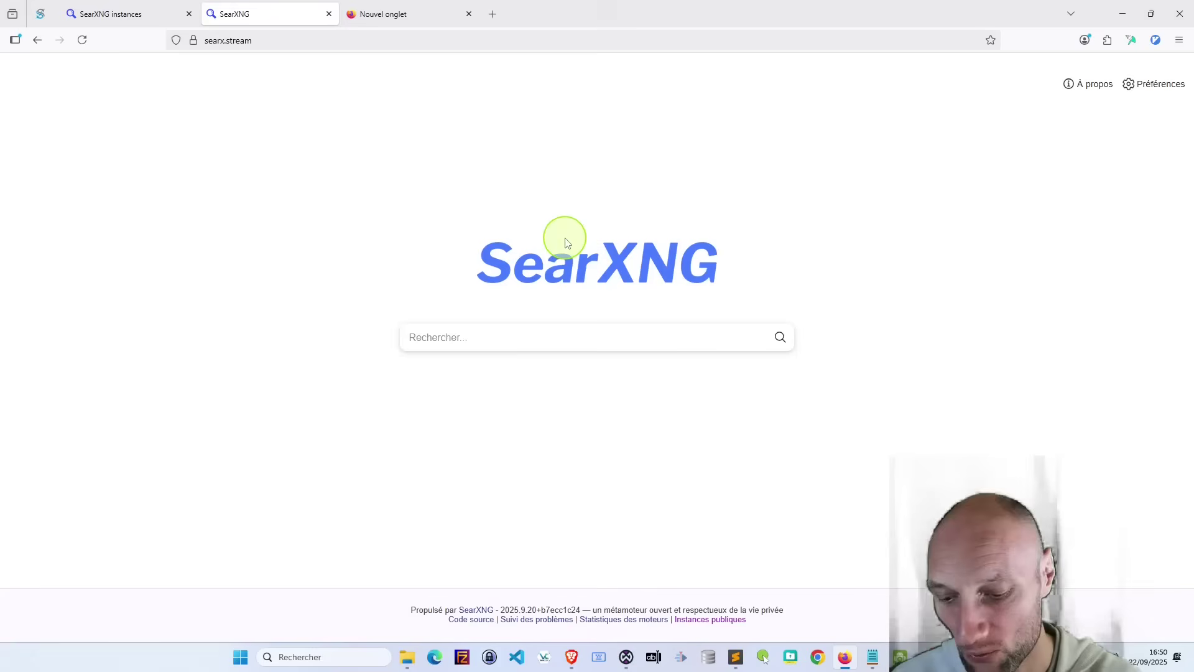
Step: Search for "Simple&gratuit" and look through the first page of general results
type("Simple")
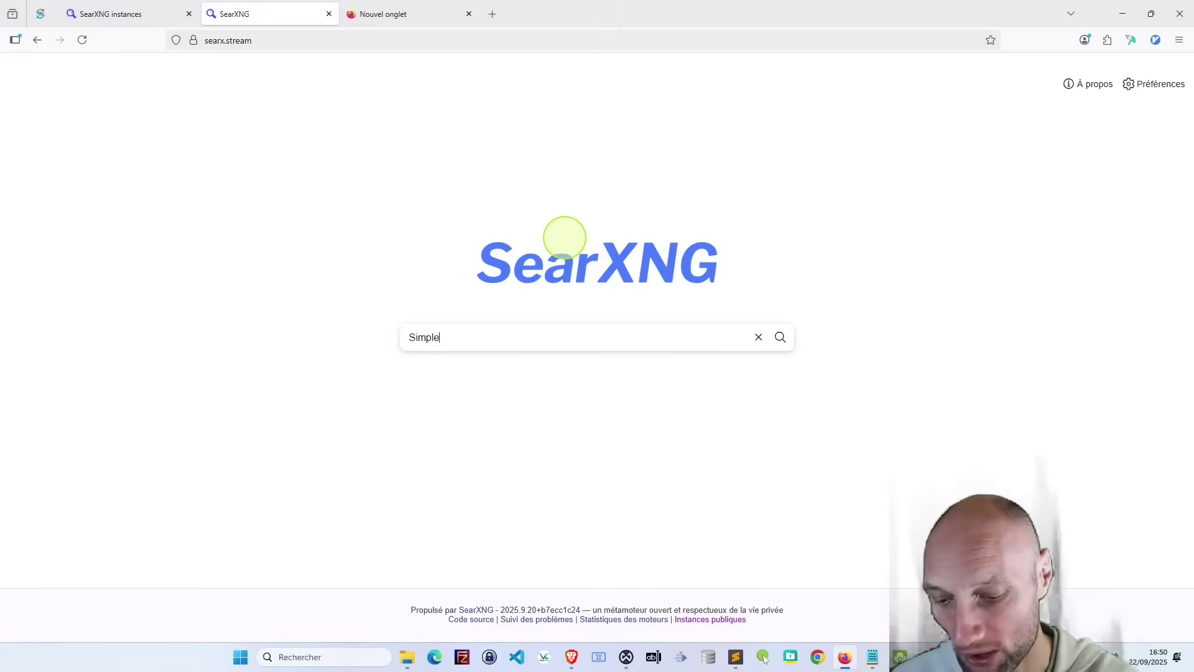
type("&gratuit")
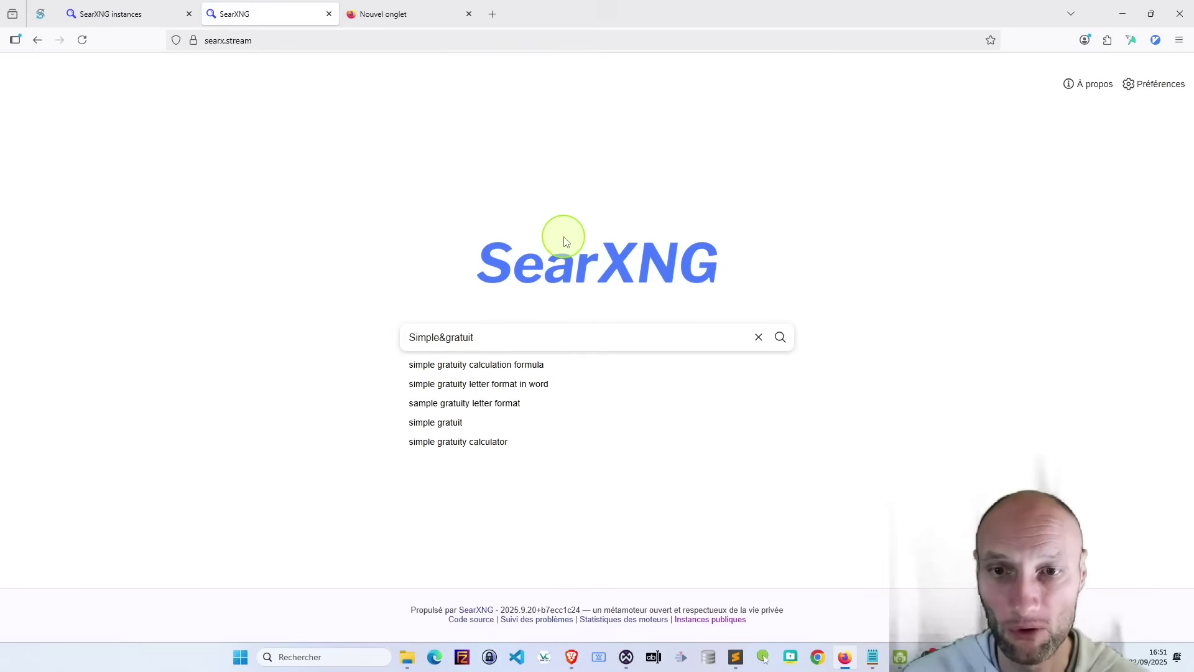
key("Return")
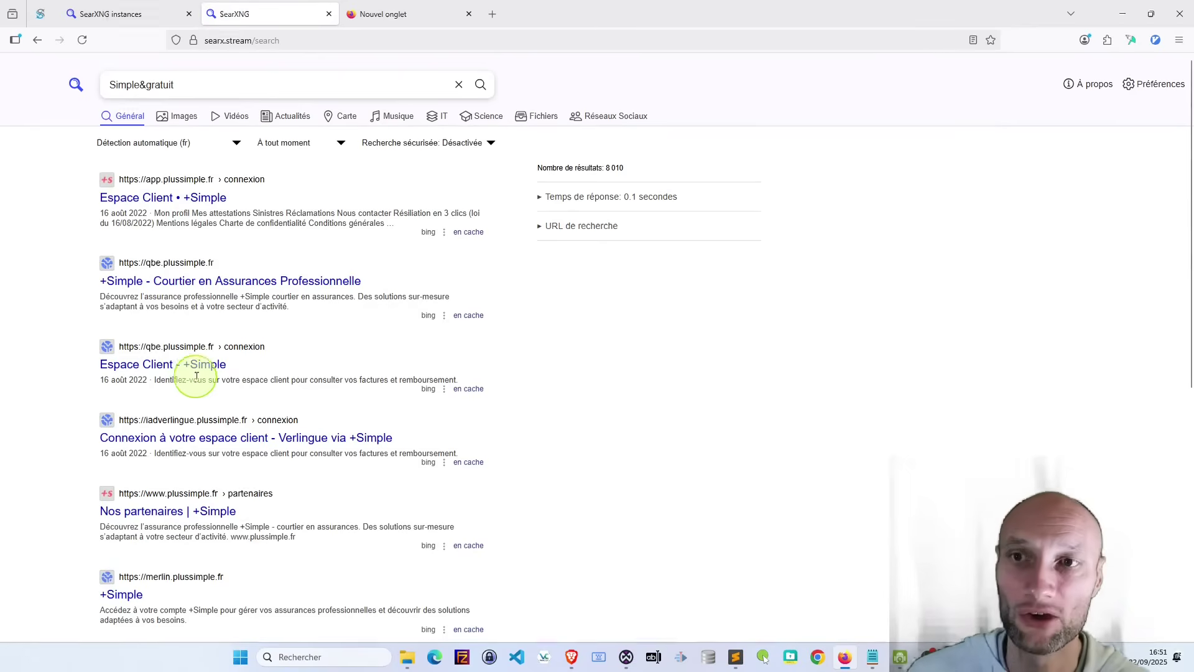
scroll(204, 225, "down", 6)
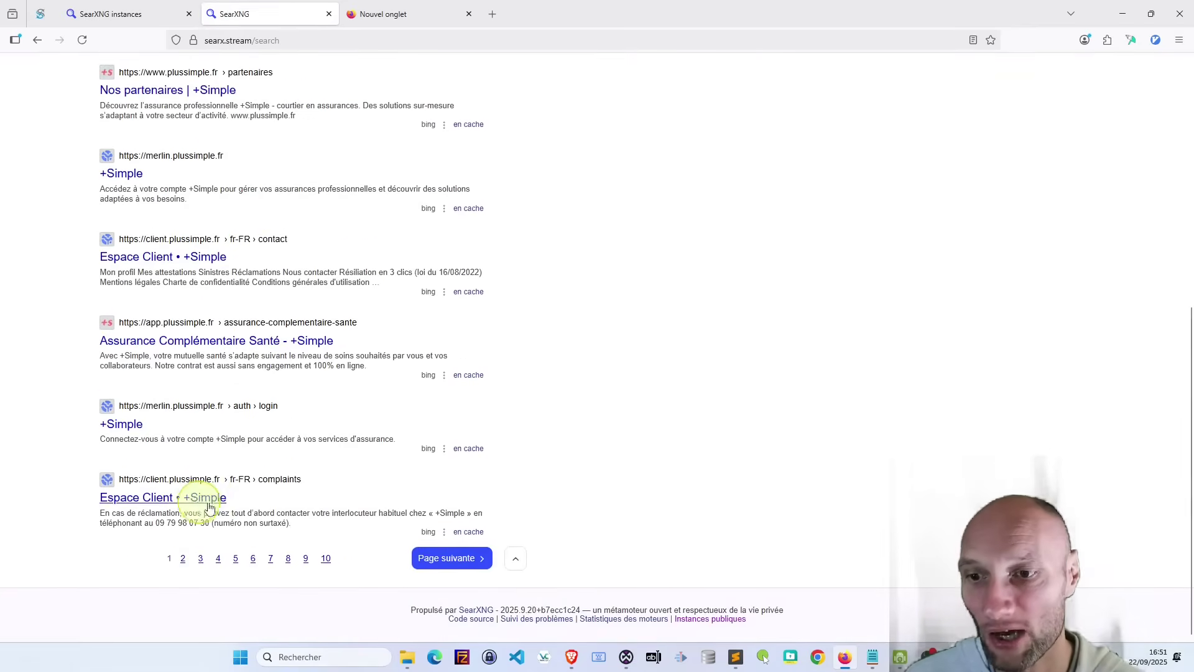
scroll(239, 475, "up", 6)
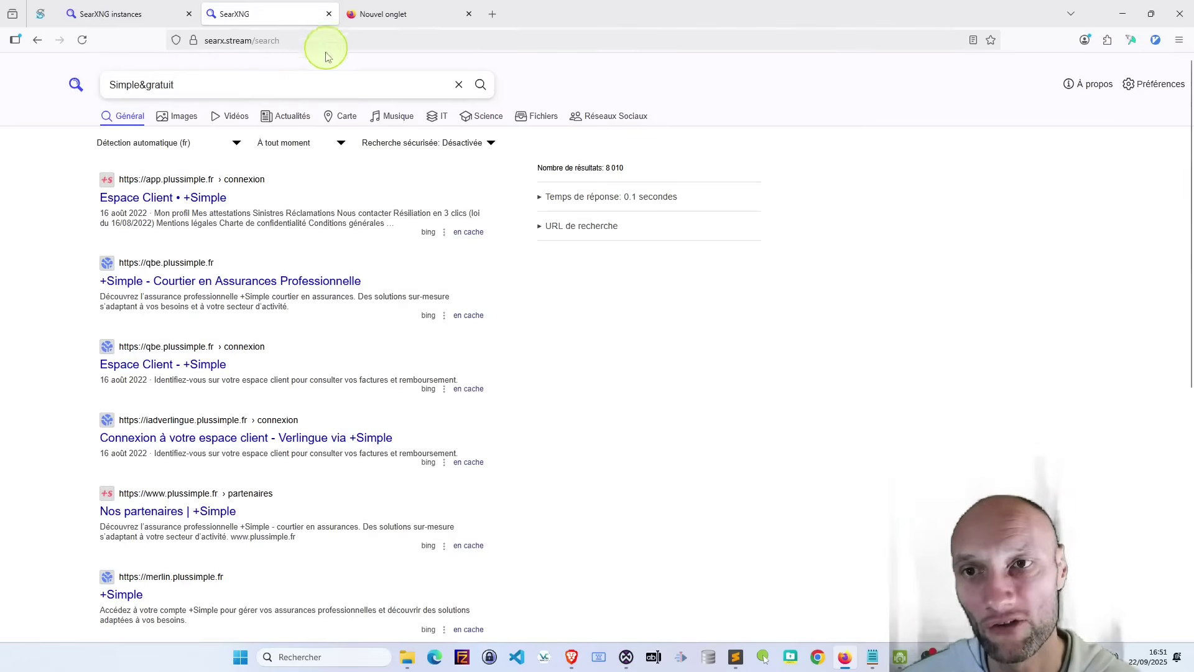
Step: Show the video results for the Simple&gratuit query and examine the entries and their source engines
left_click(230, 117)
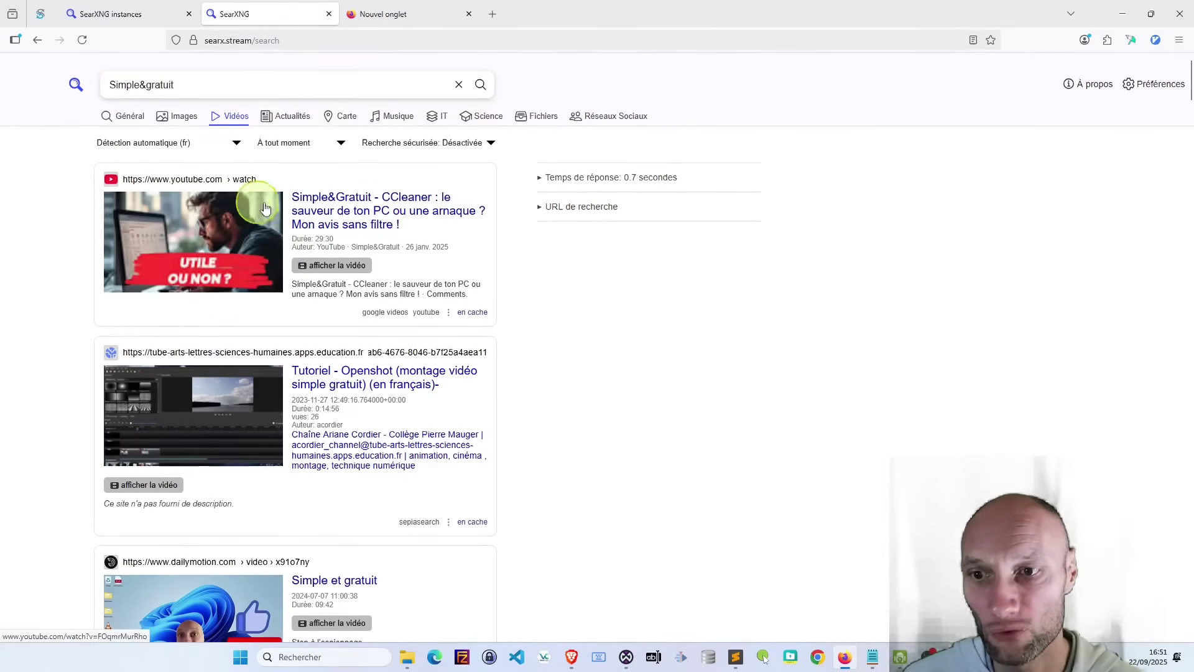
scroll(333, 244, "down", 3)
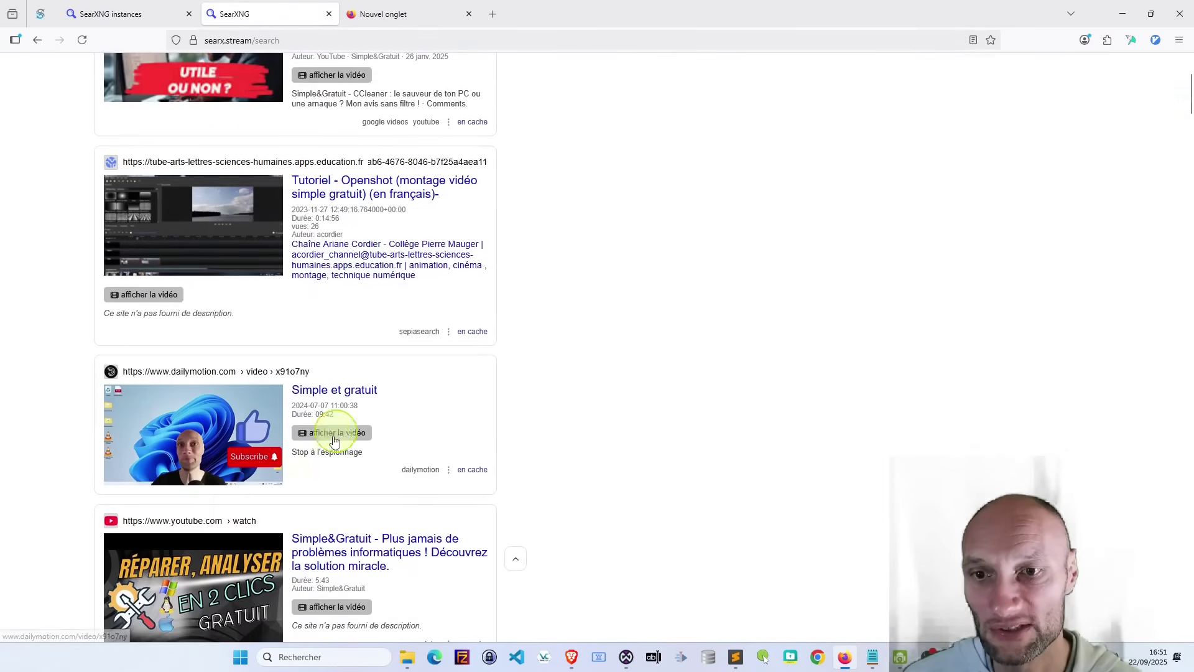
scroll(367, 426, "down", 2)
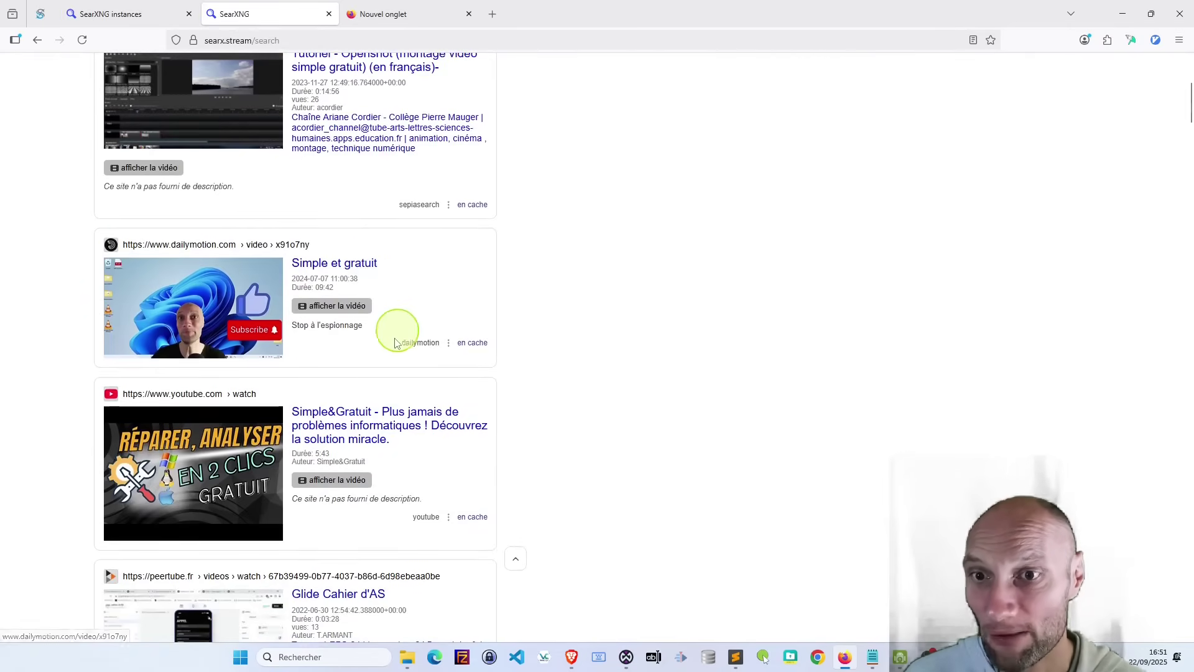
scroll(314, 352, "down", 2)
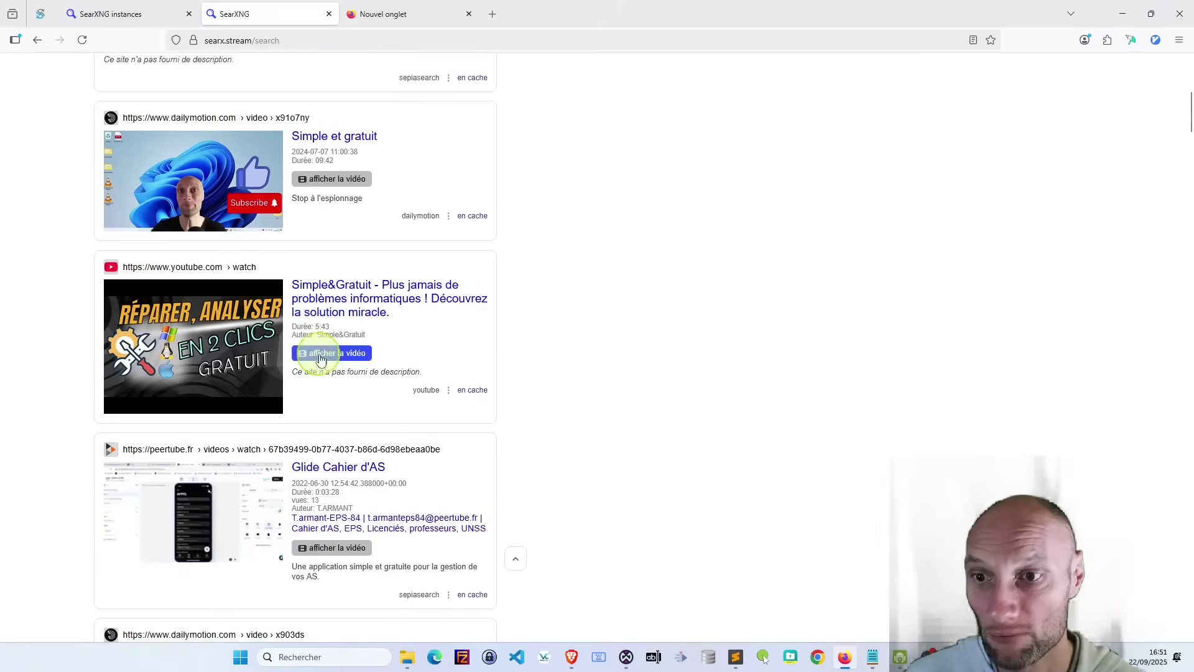
scroll(424, 348, "down", 4)
scroll(421, 322, "down", 9)
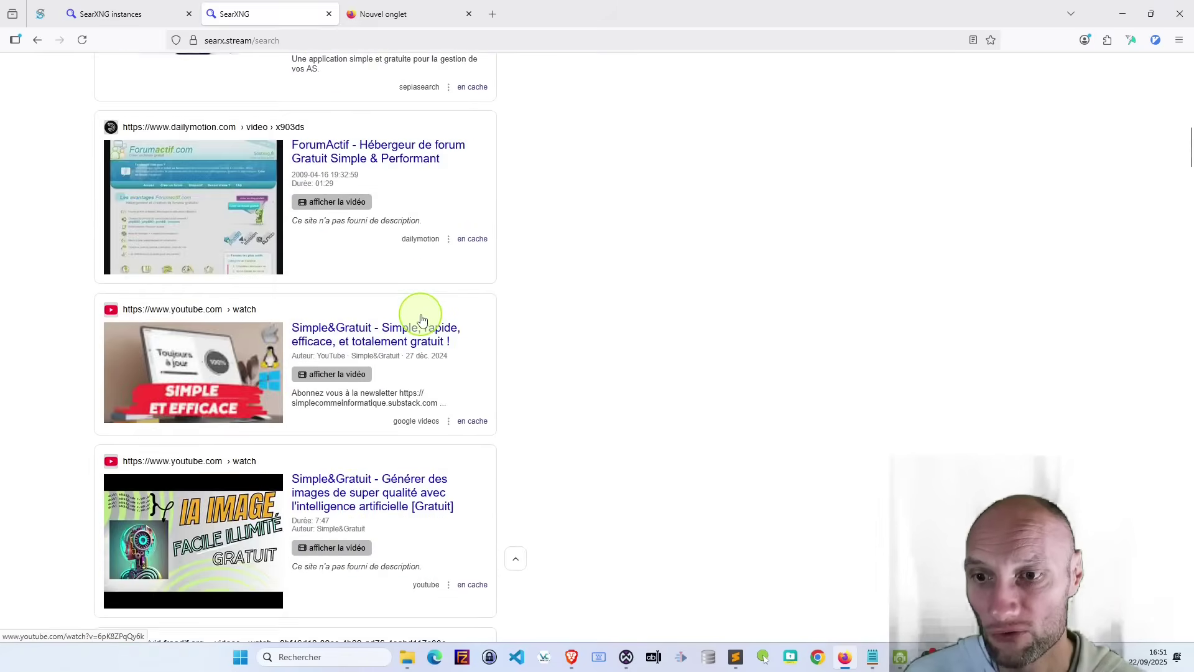
scroll(421, 322, "down", 10)
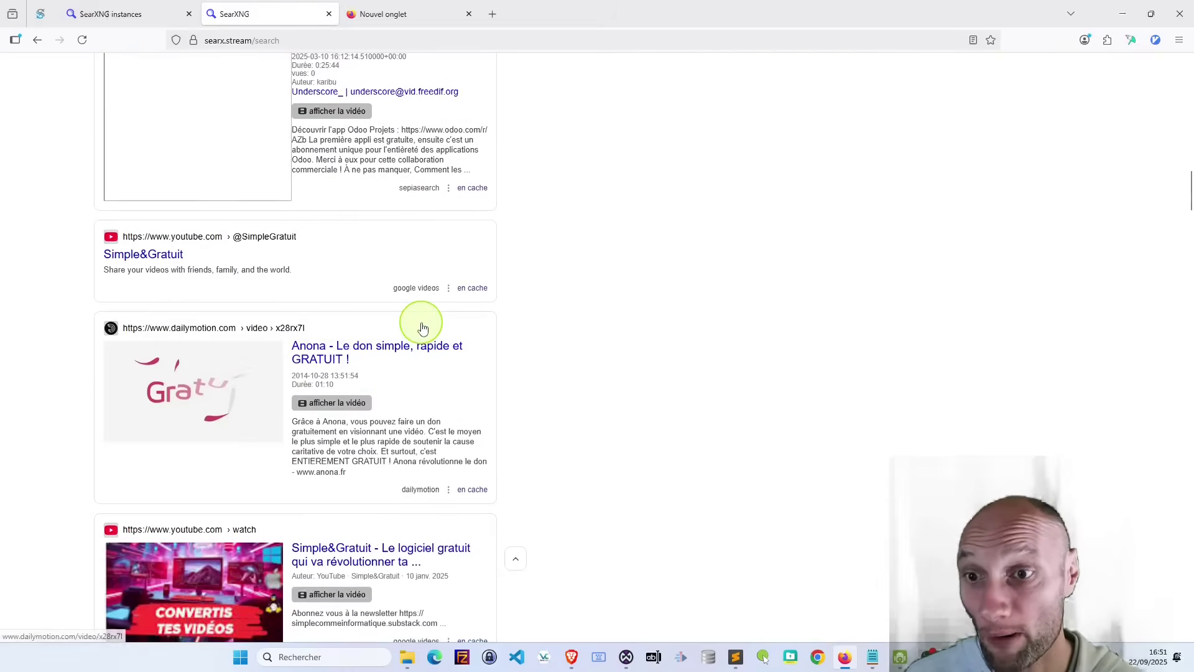
scroll(422, 322, "up", 20)
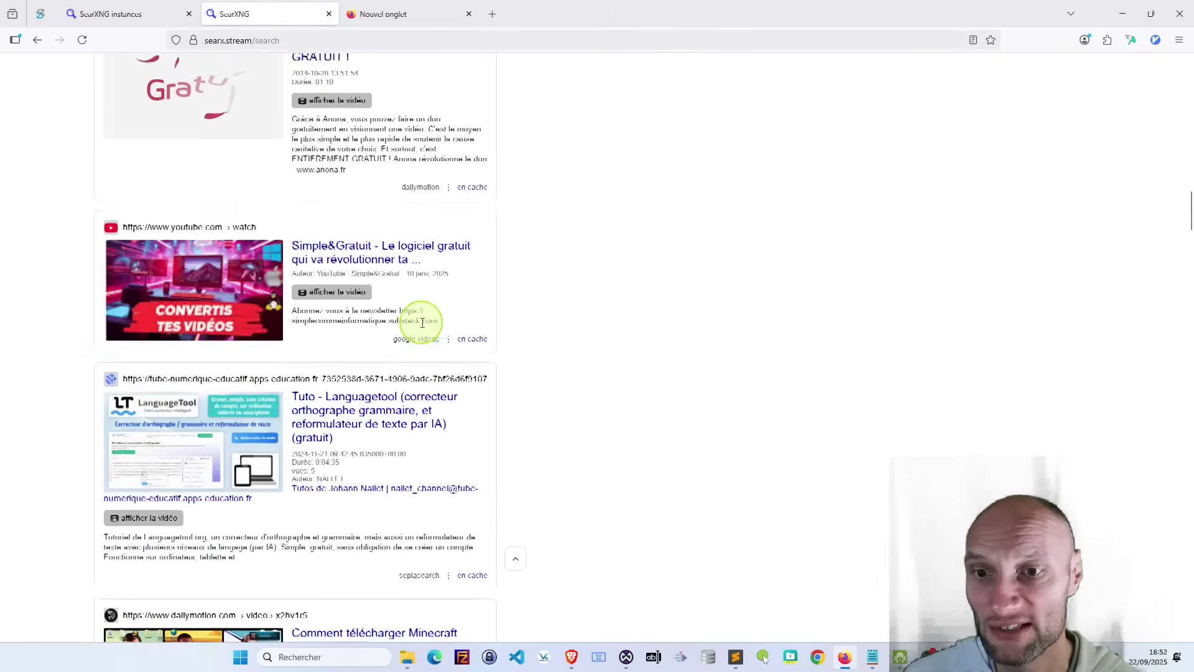
scroll(421, 328, "down", 4)
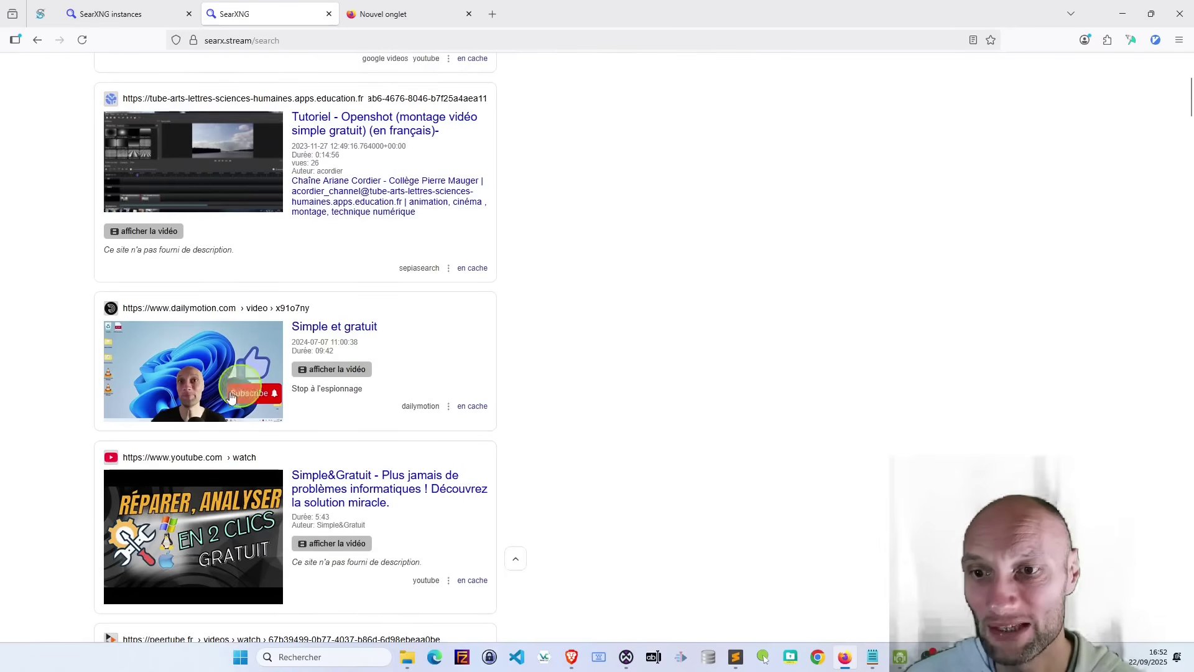
scroll(337, 355, "up", 4)
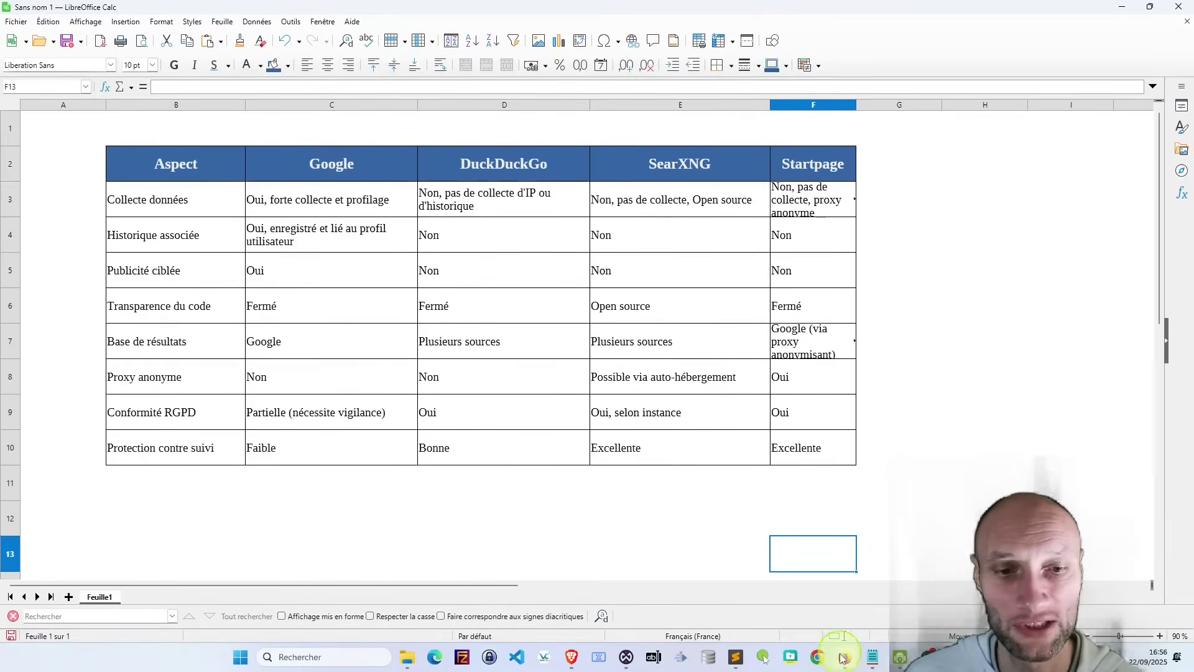
Step: Switch to Firefox and examine the list of online SearXNG instances, including the certificate details of searx.stream
left_click(843, 658)
left_click(91, 14)
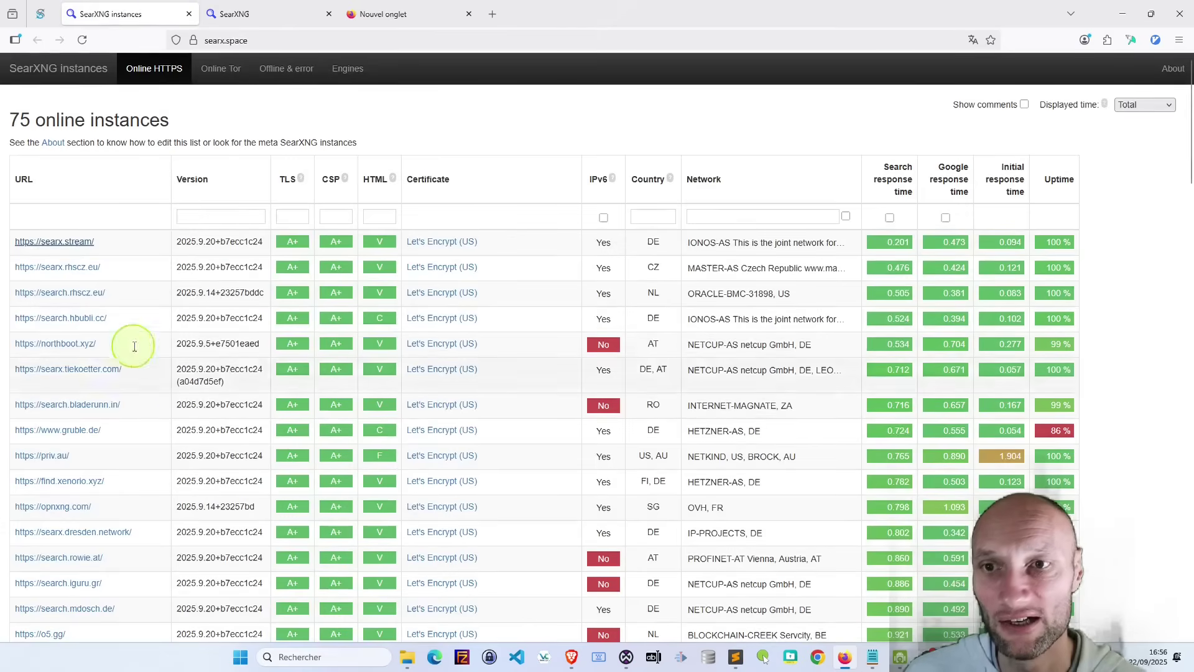
mouse_move(443, 242)
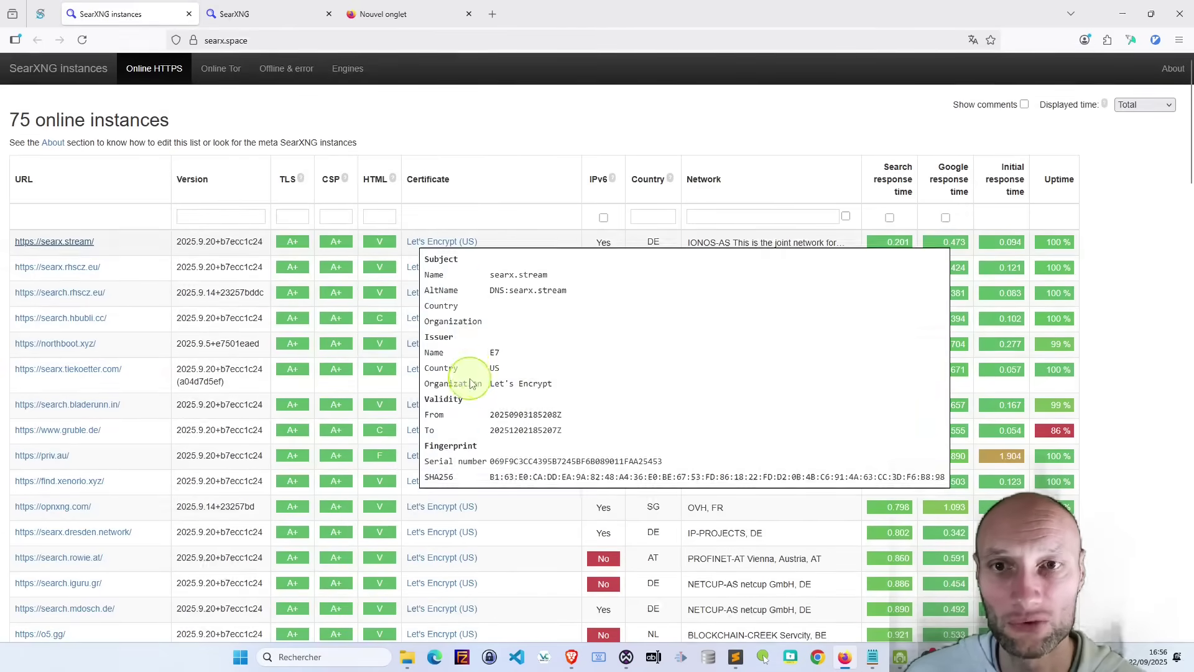
scroll(472, 373, "down", 6)
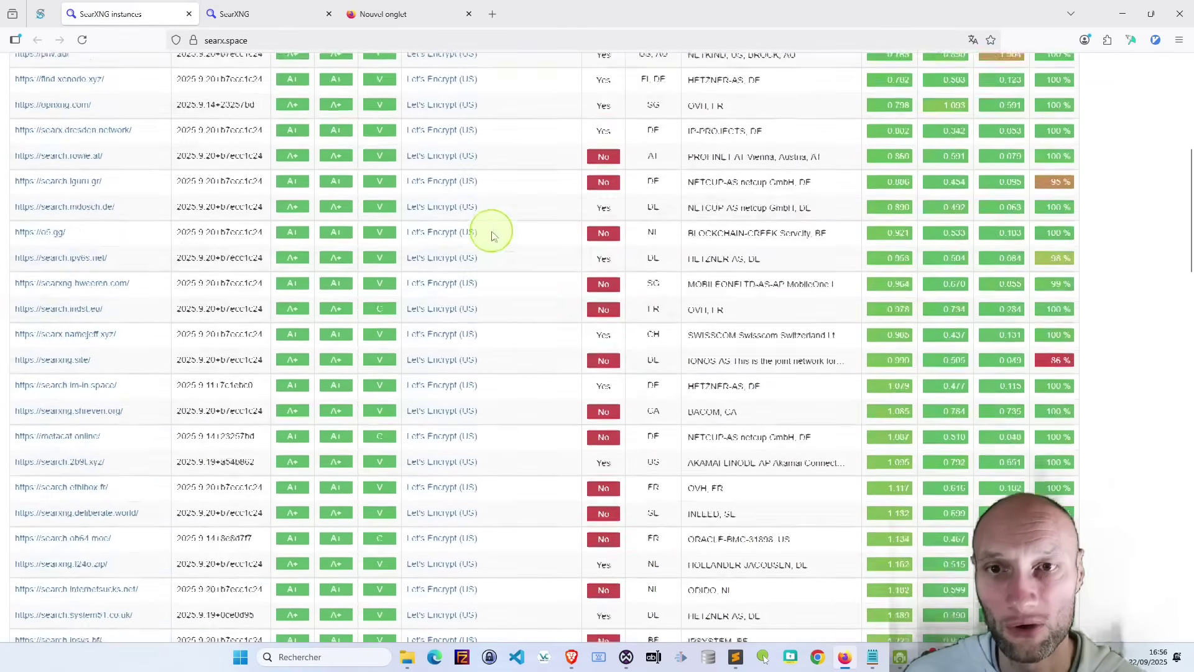
scroll(491, 230, "down", 6)
scroll(234, 259, "up", 12)
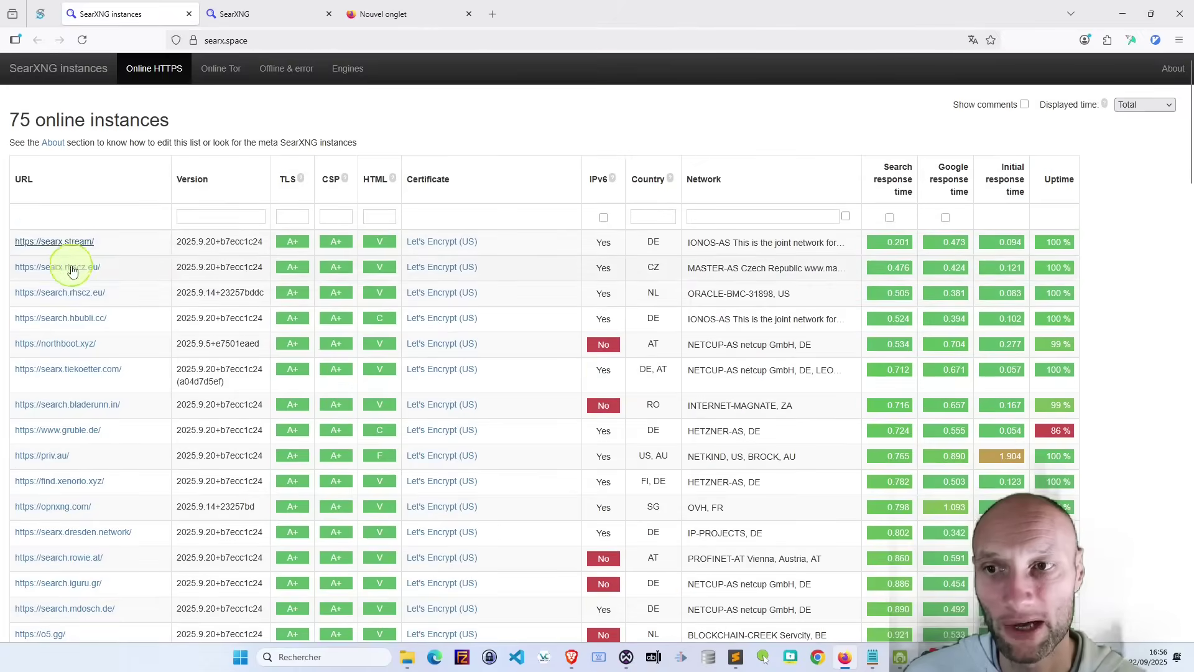
mouse_move(74, 271)
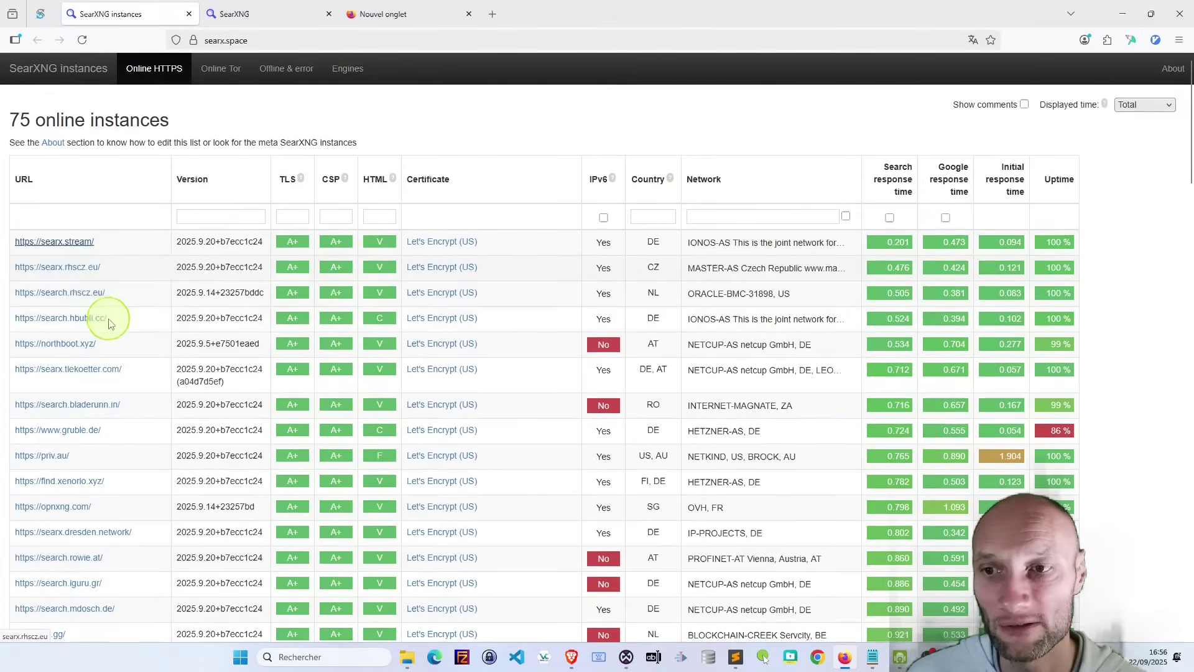
scroll(102, 336, "down", 4)
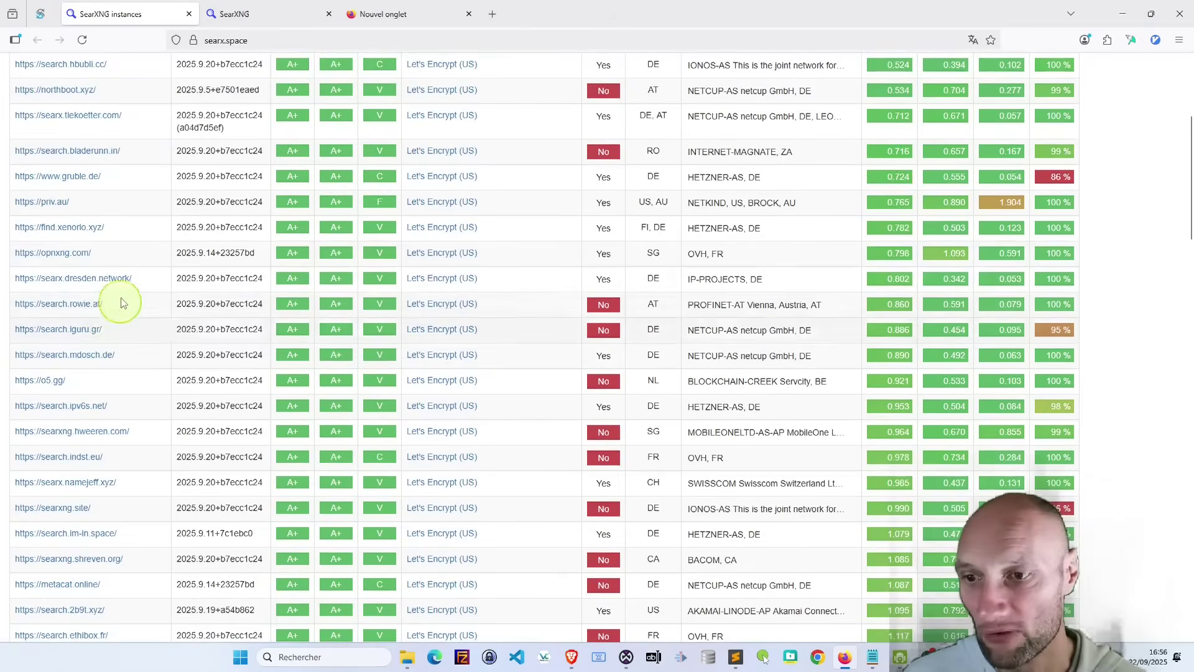
scroll(108, 265, "up", 4)
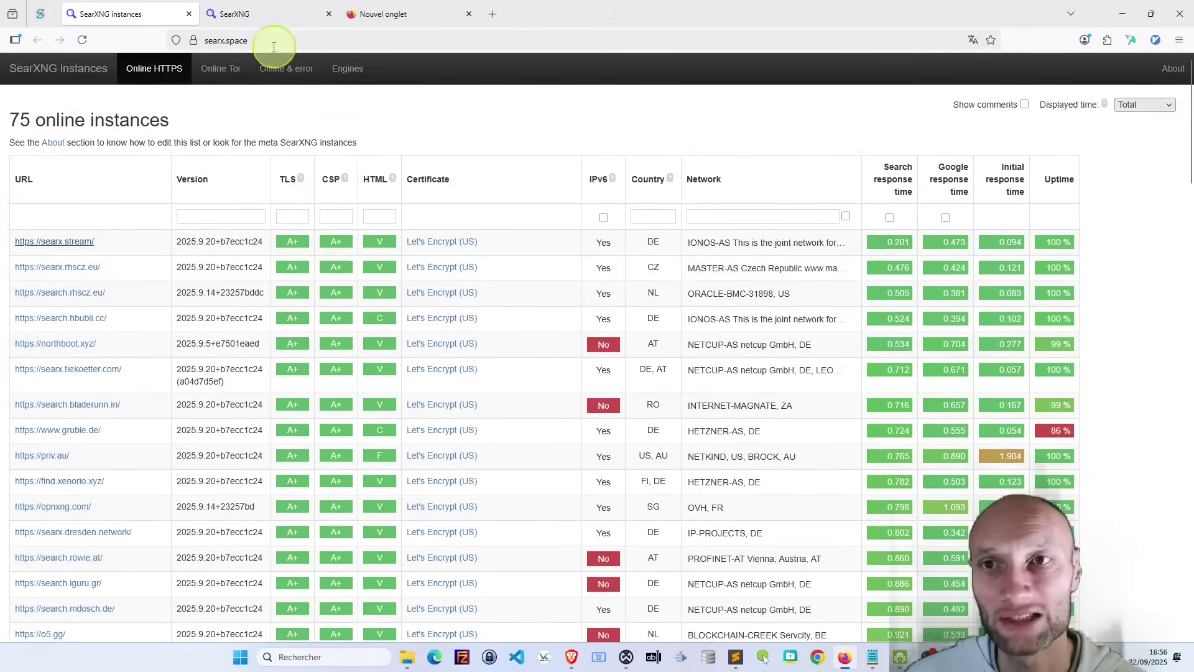
Step: Show the search engine comparison table in LibreOffice Calc again, then return to Firefox
left_click(258, 15)
left_click(1120, 12)
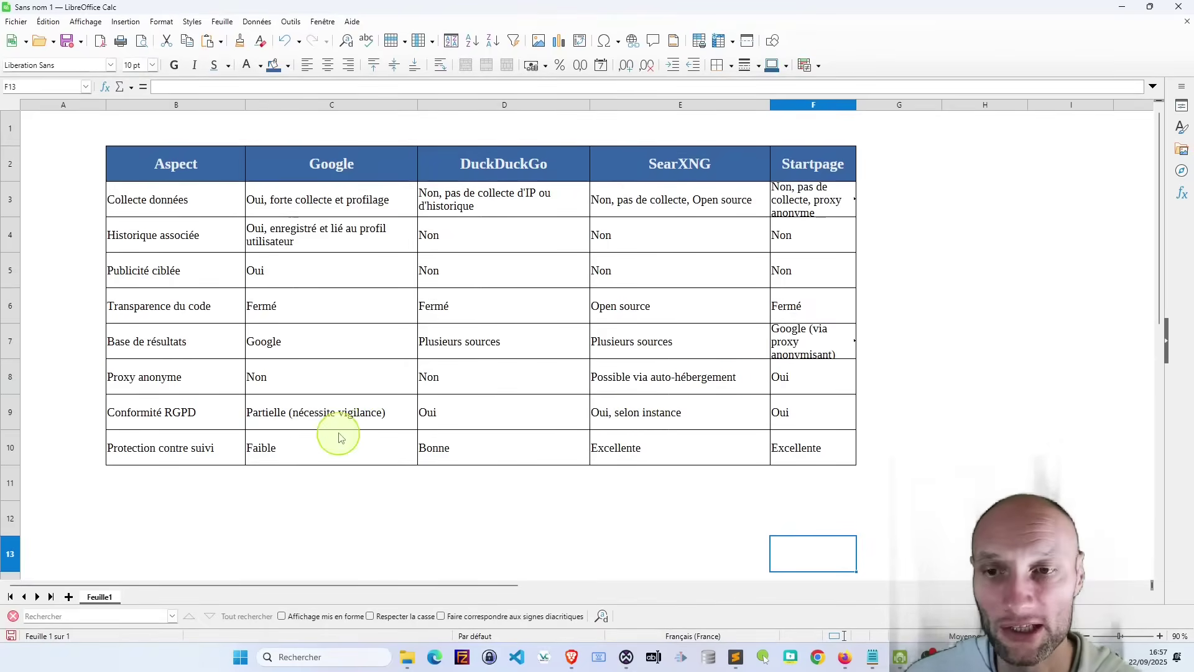
left_click(844, 656)
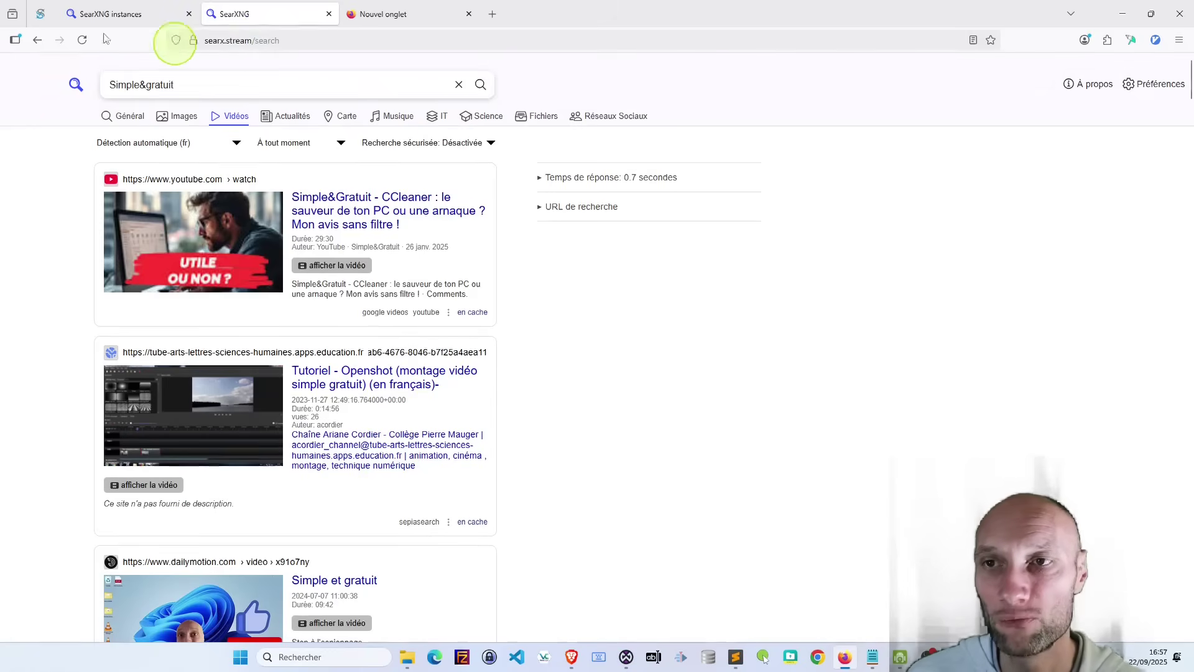
Step: Revisit the list of SearXNG instances and return to the Simple&gratuit video results on searx.stream
left_click(109, 13)
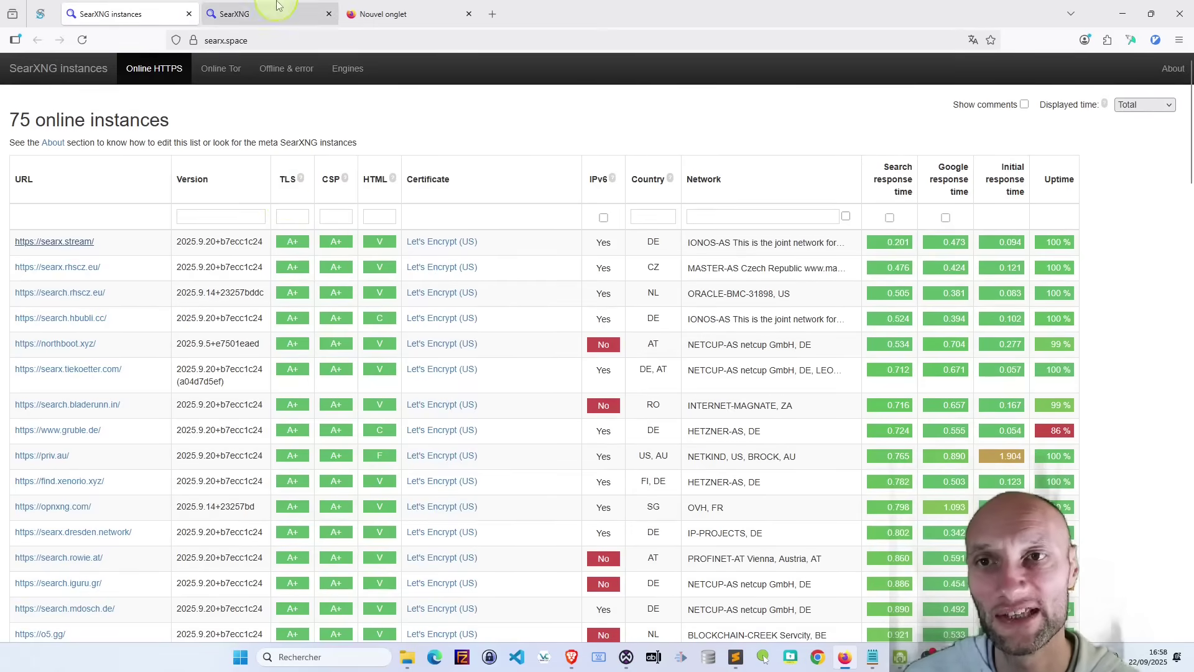
left_click(392, 13)
type("v")
left_click(252, 13)
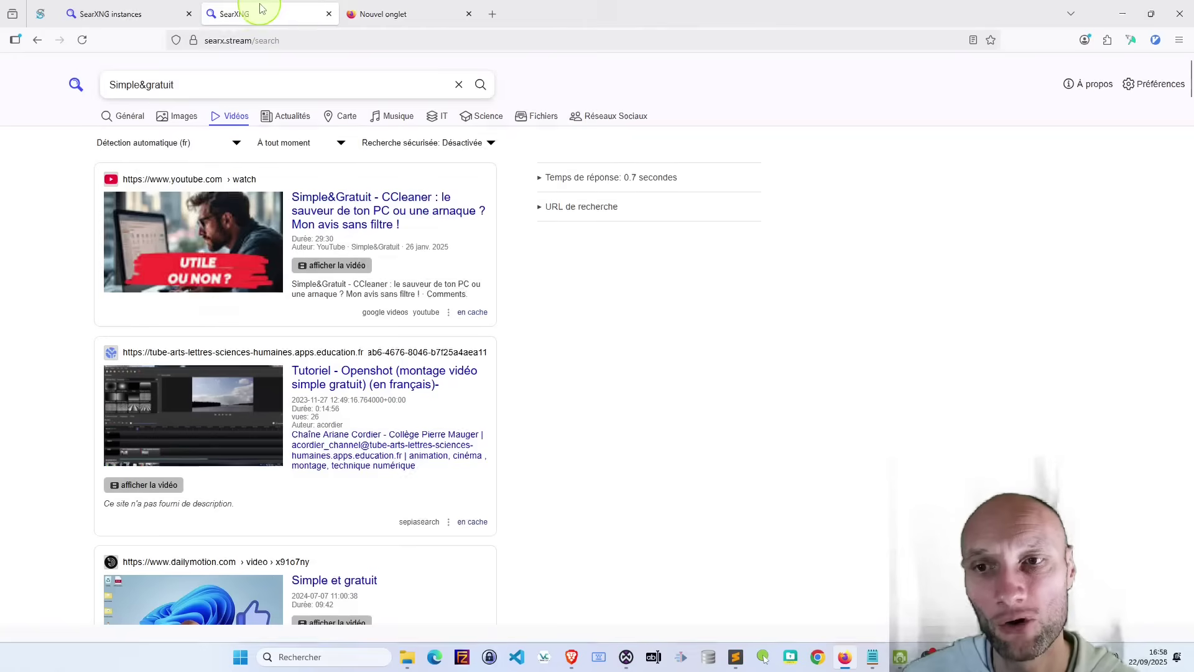